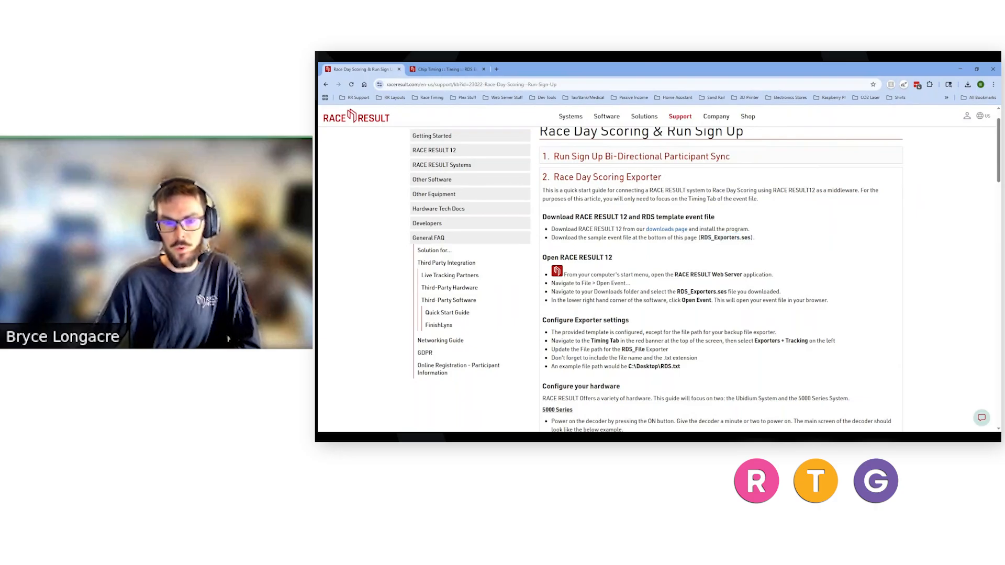
Step: Scroll down the article and highlight the RDS_Exporter.ses download link
{"action": "scroll", "coordinate": [678, 202], "scroll_direction": "down", "scroll_amount": 15}
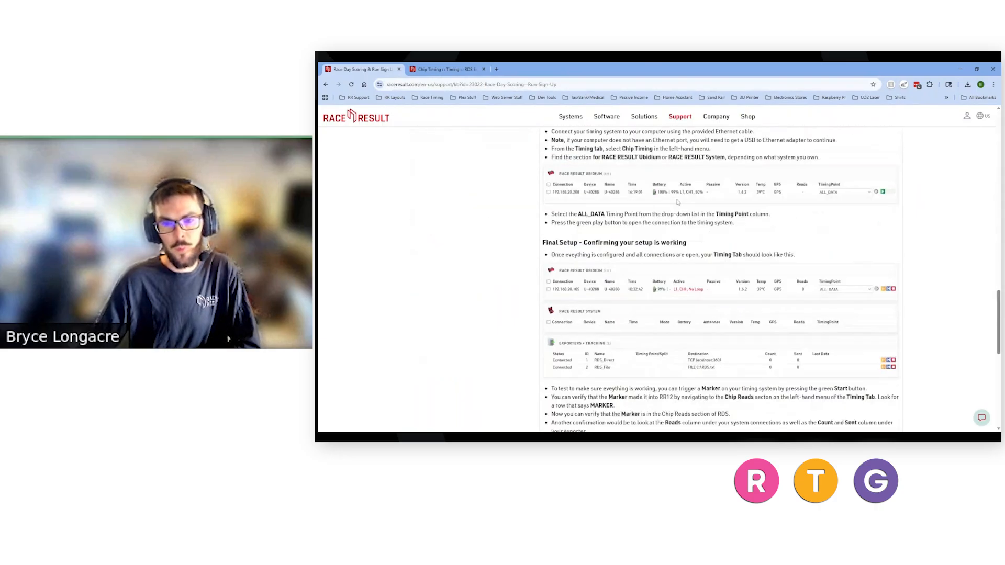
{"action": "scroll", "coordinate": [677, 202], "scroll_direction": "down", "scroll_amount": 8}
{"action": "left_click_drag", "start_coordinate": [610, 251], "coordinate": [558, 244]}
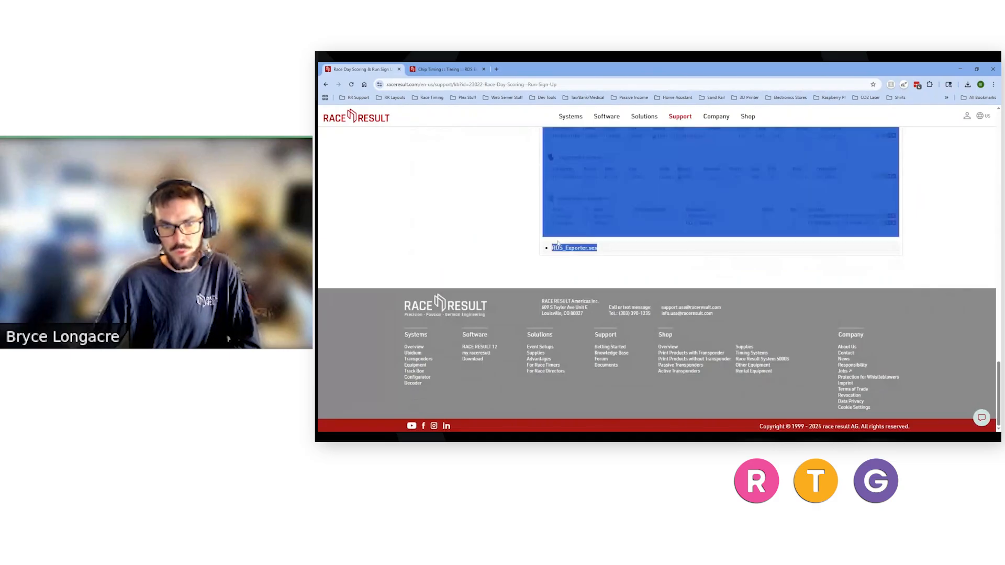
{"action": "left_click", "coordinate": [563, 252]}
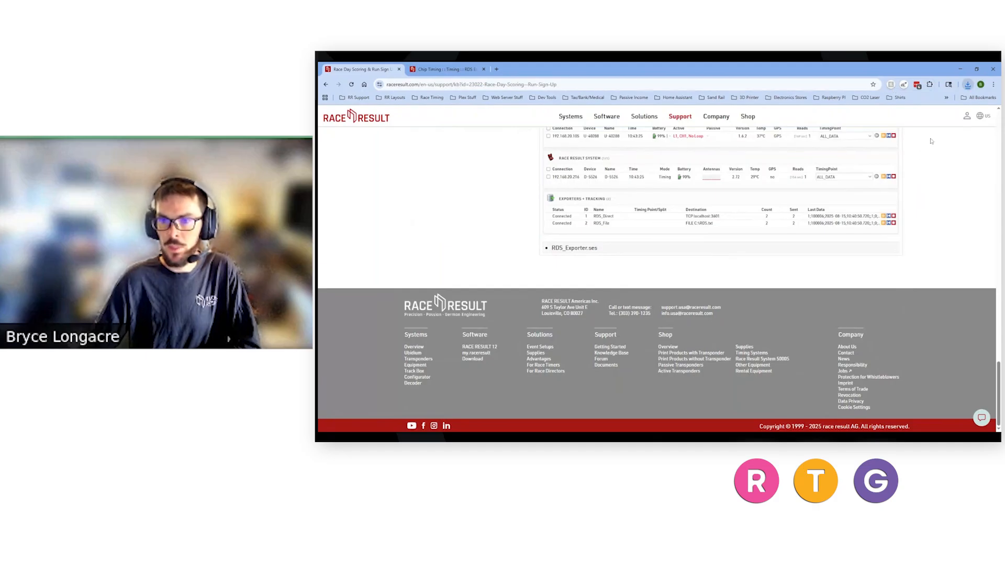
Step: Scroll back up the article and minimize the browser
{"action": "scroll", "coordinate": [848, 157], "scroll_direction": "up", "scroll_amount": 1}
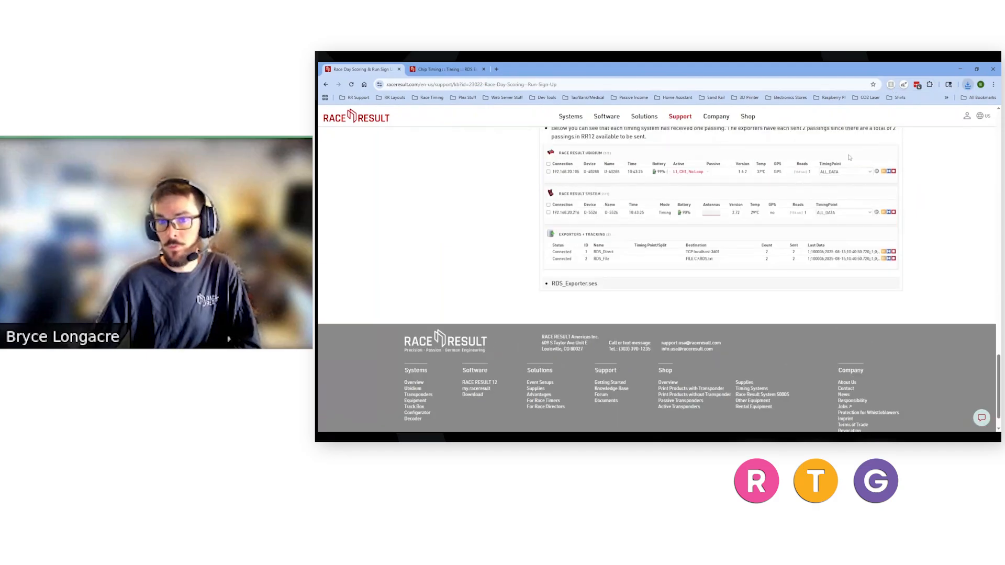
{"action": "scroll", "coordinate": [788, 162], "scroll_direction": "up", "scroll_amount": 1}
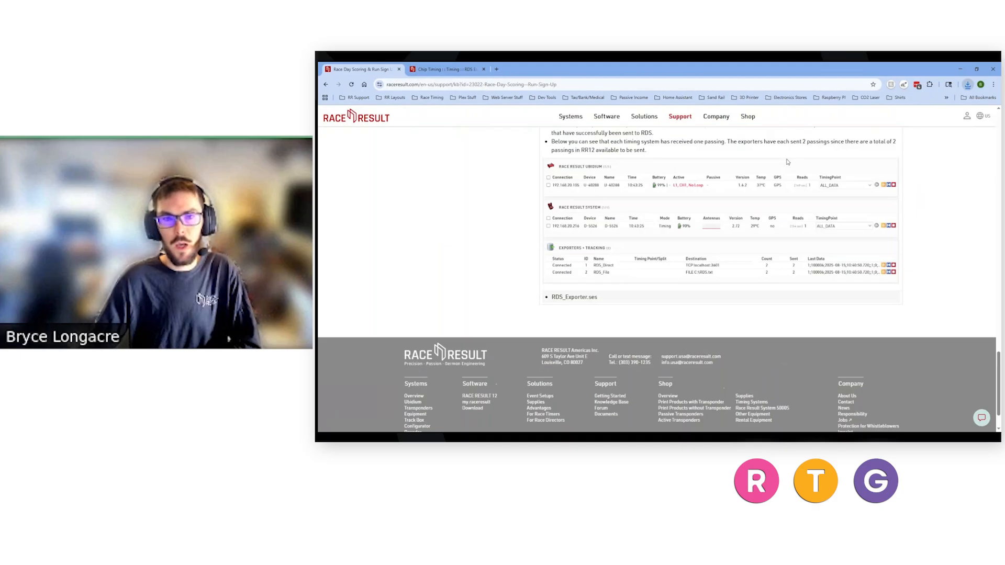
{"action": "scroll", "coordinate": [787, 162], "scroll_direction": "up", "scroll_amount": 2}
{"action": "left_click", "coordinate": [962, 66]}
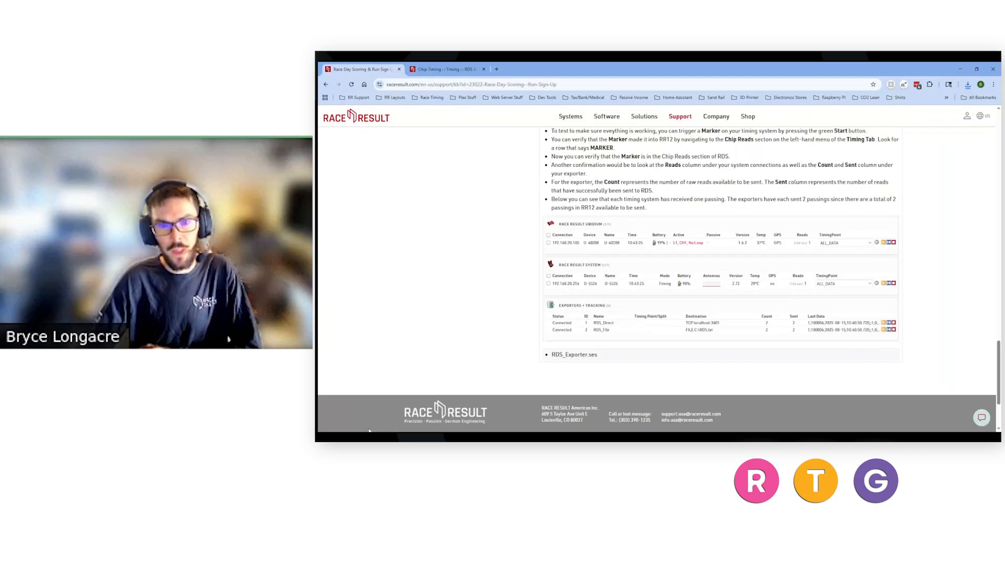
Step: View the RDS Exporter event's Overview summary, then return to its Chip Timing page
{"action": "left_click", "coordinate": [445, 69]}
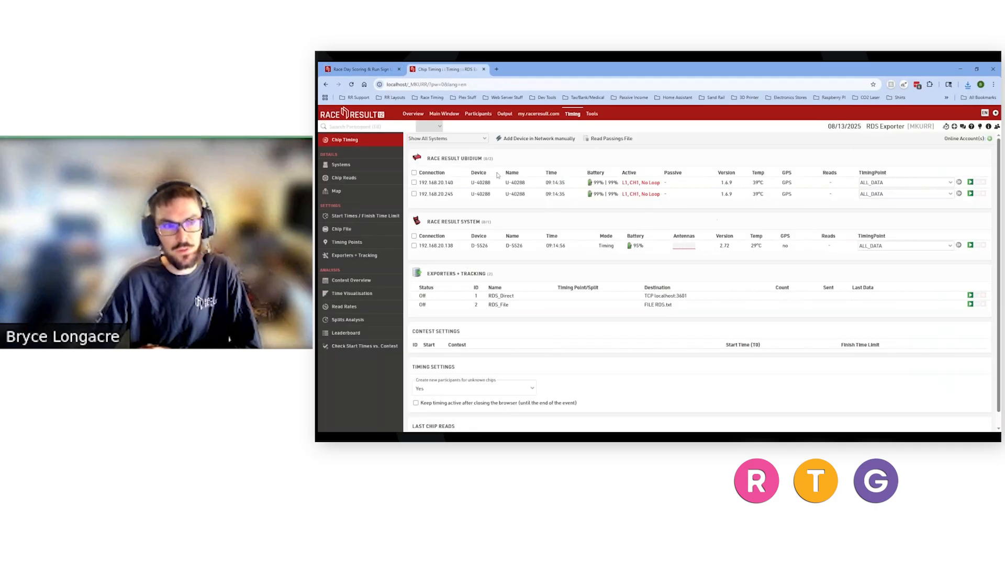
{"action": "left_click", "coordinate": [408, 115]}
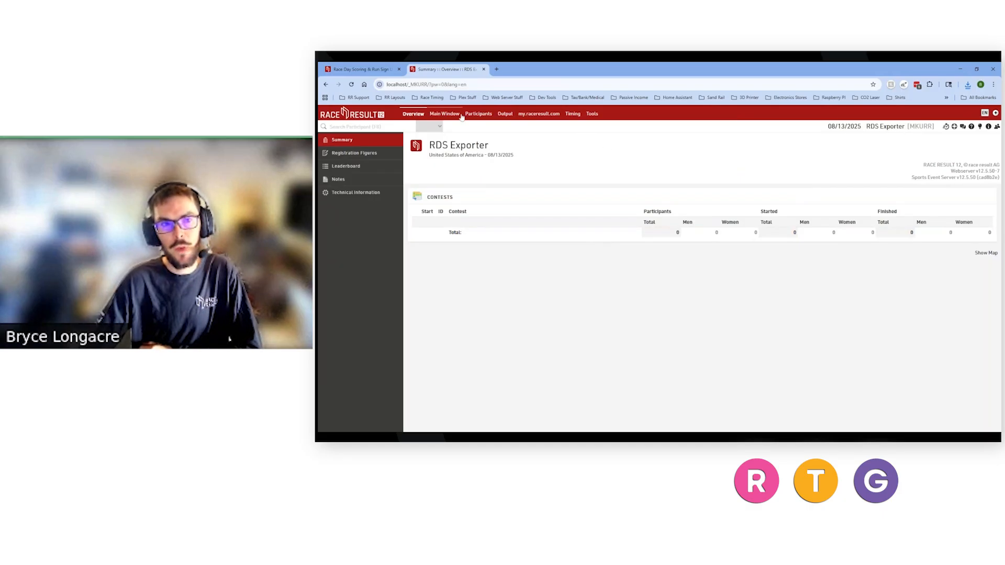
{"action": "left_click", "coordinate": [573, 114]}
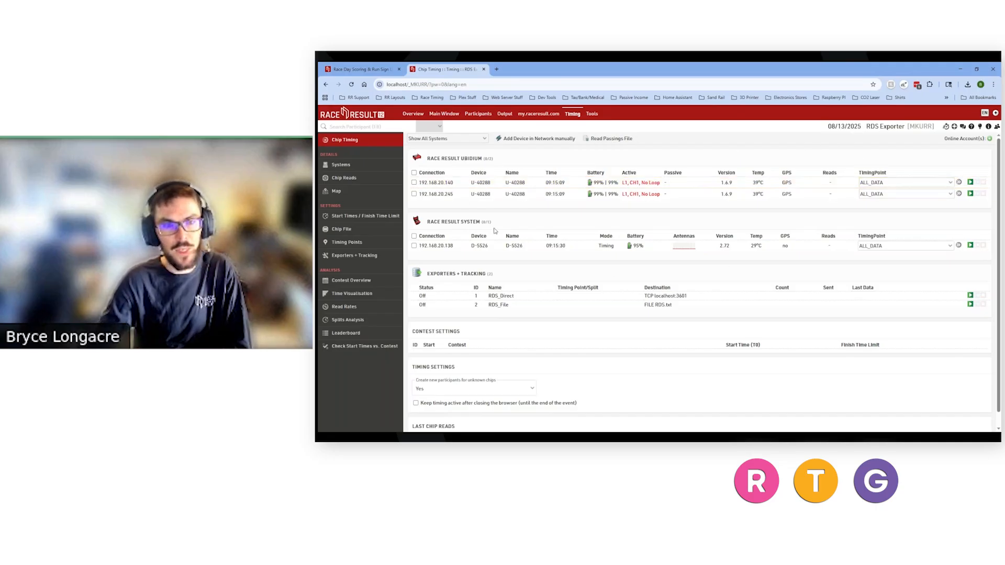
Step: Sign in to the online account with the saved login and two-factor code, adding an Online D-5526 connection
{"action": "left_click", "coordinate": [989, 140]}
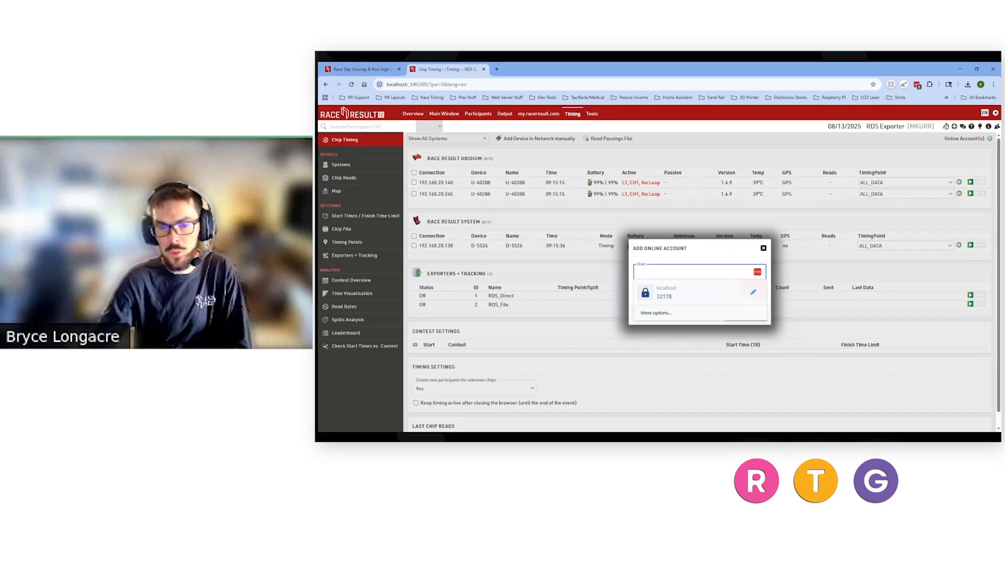
{"action": "left_click", "coordinate": [654, 291]}
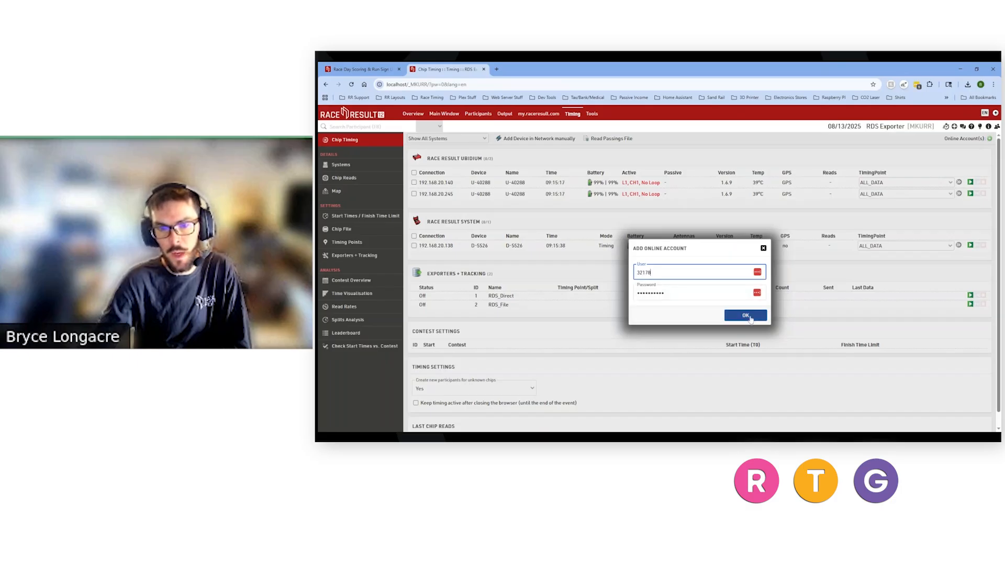
{"action": "left_click", "coordinate": [747, 315]}
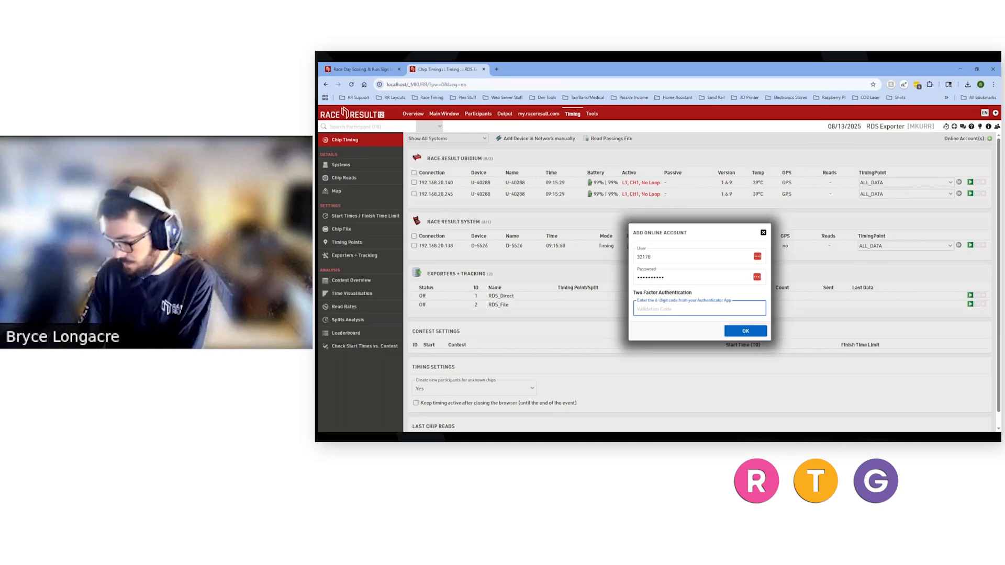
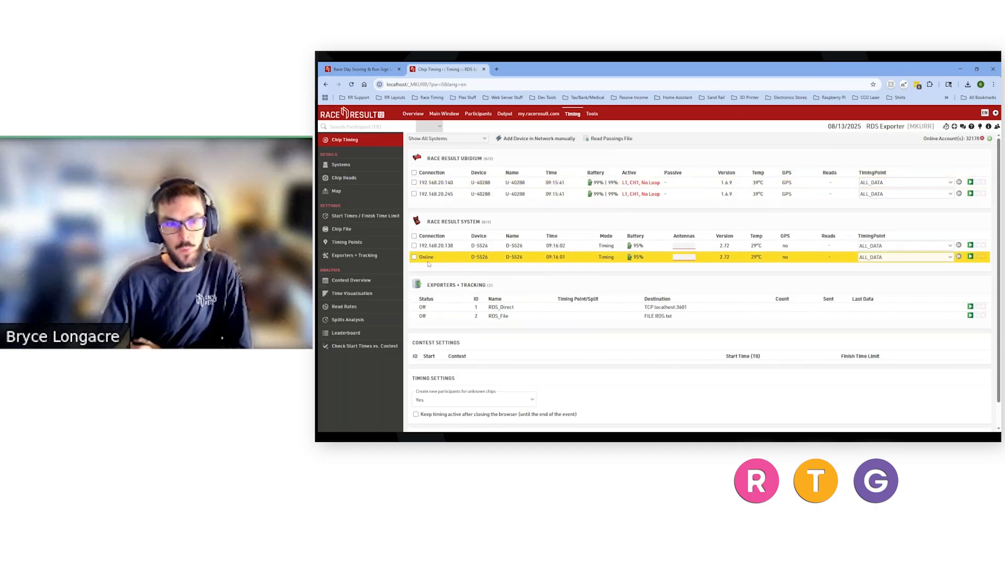
{"action": "left_click_drag", "start_coordinate": [435, 258], "coordinate": [489, 262]}
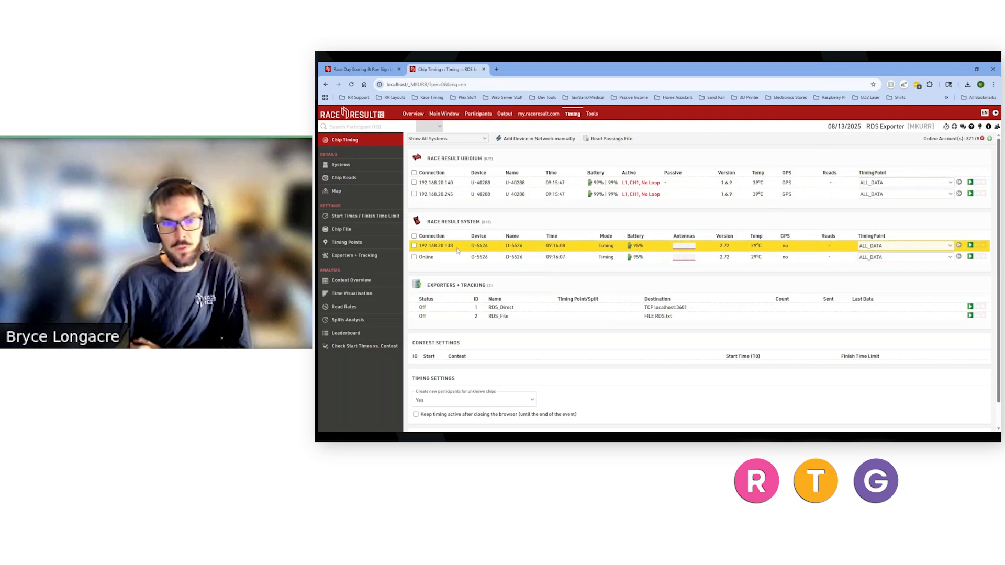
Step: Compare the local and Online D-5526 timing system connections
{"action": "left_click_drag", "start_coordinate": [454, 248], "coordinate": [418, 258]}
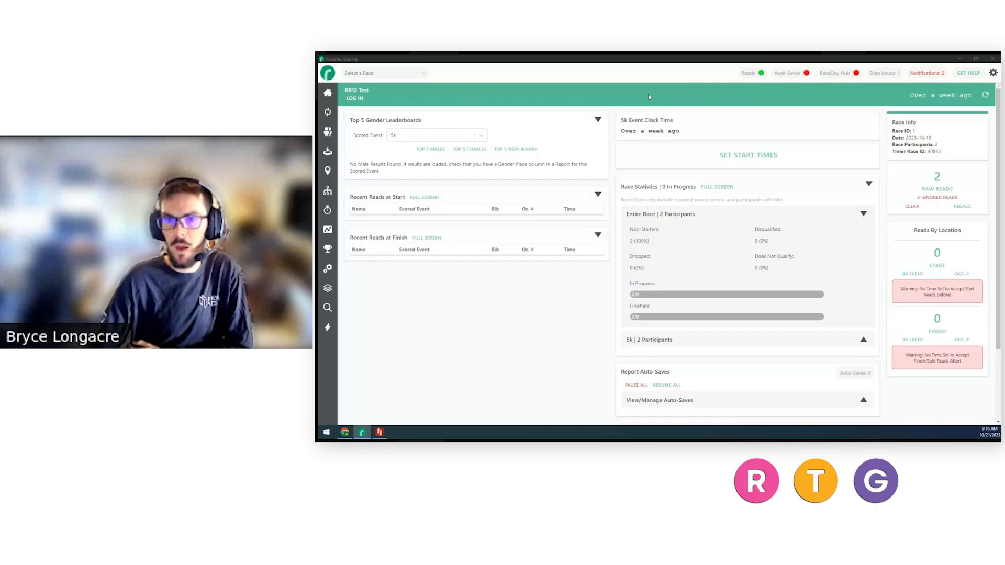
Step: Stop the RaceDay Scoring reads connector, confirming the prompt
{"action": "left_click", "coordinate": [752, 77]}
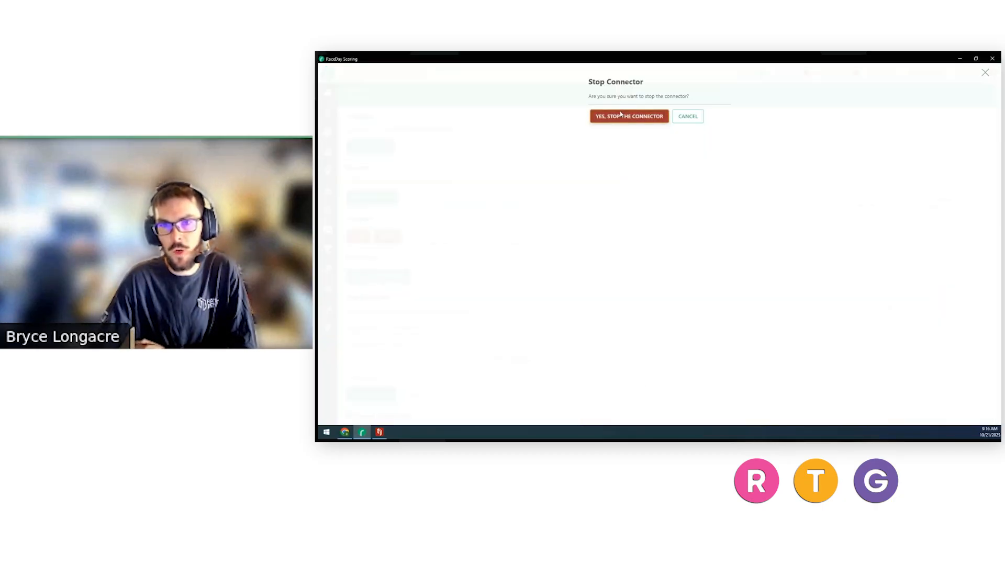
{"action": "left_click", "coordinate": [623, 117]}
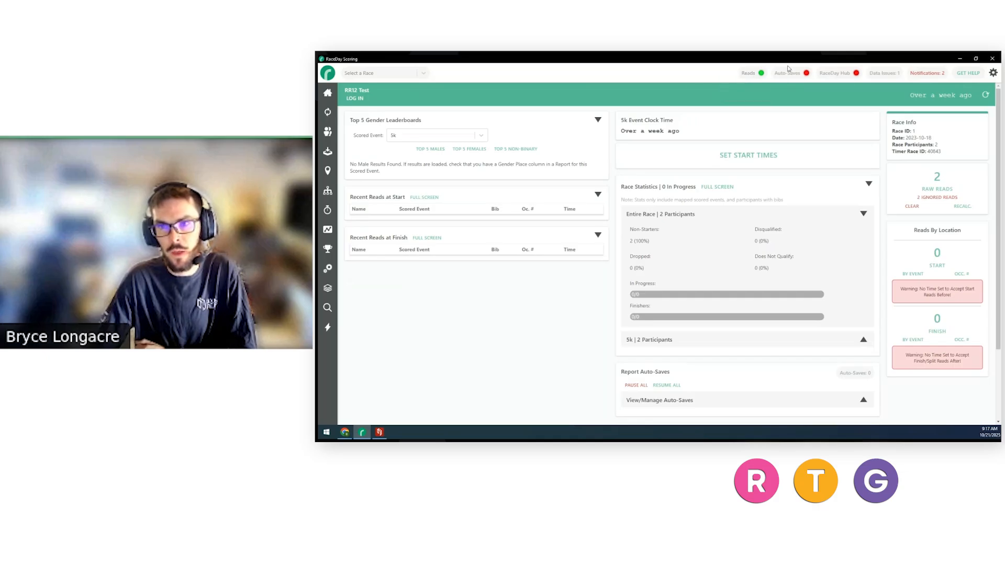
{"action": "left_click", "coordinate": [755, 77]}
{"action": "left_click", "coordinate": [614, 118]}
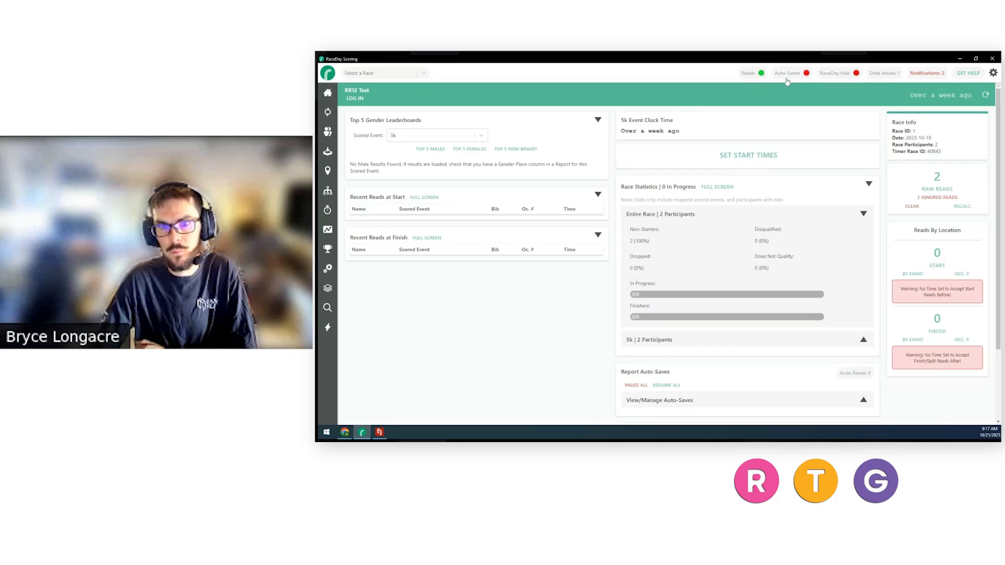
Step: Dismiss the reopened stop-connector prompt and minimize RaceDay Scoring
{"action": "left_click", "coordinate": [750, 75]}
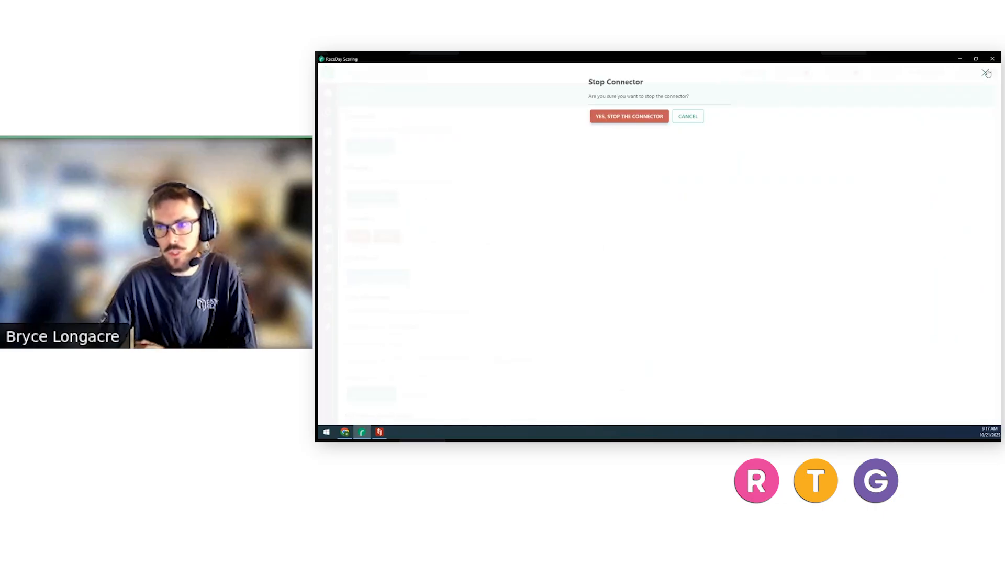
{"action": "left_click", "coordinate": [985, 73]}
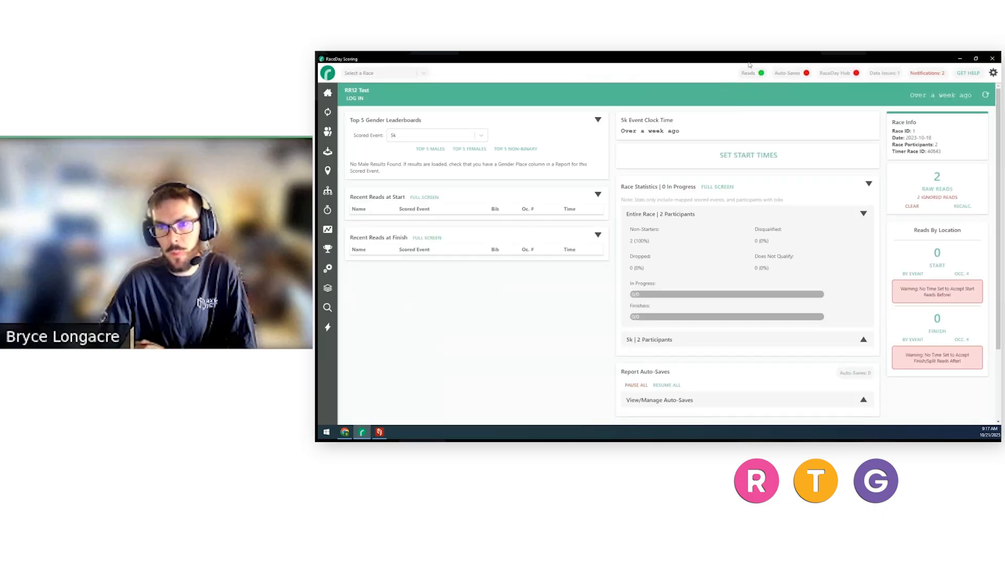
{"action": "left_click", "coordinate": [959, 59]}
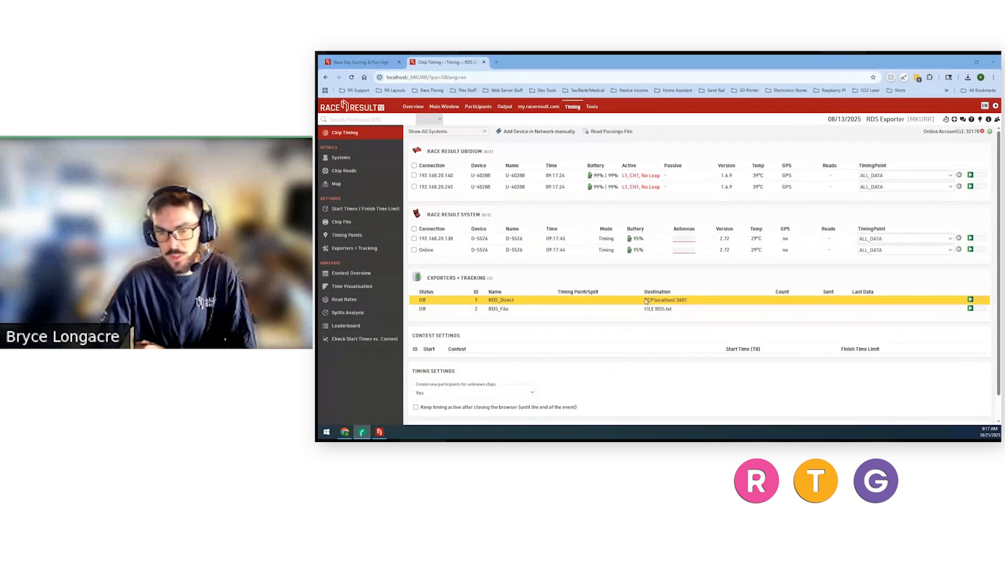
Step: After RDS_Direct fails to connect, start the RaceDay Scoring reads connector
{"action": "left_click", "coordinate": [970, 301]}
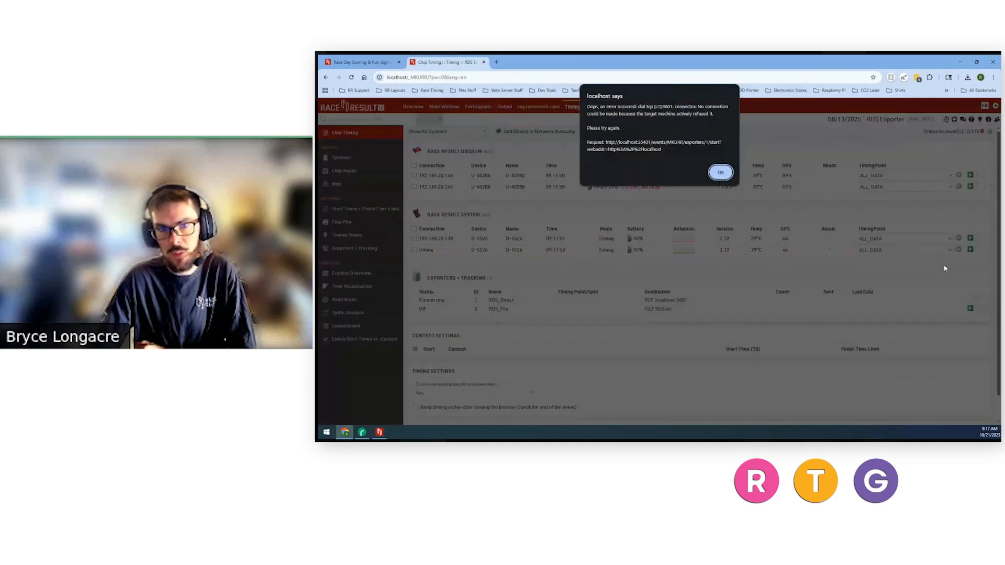
{"action": "left_click", "coordinate": [720, 173]}
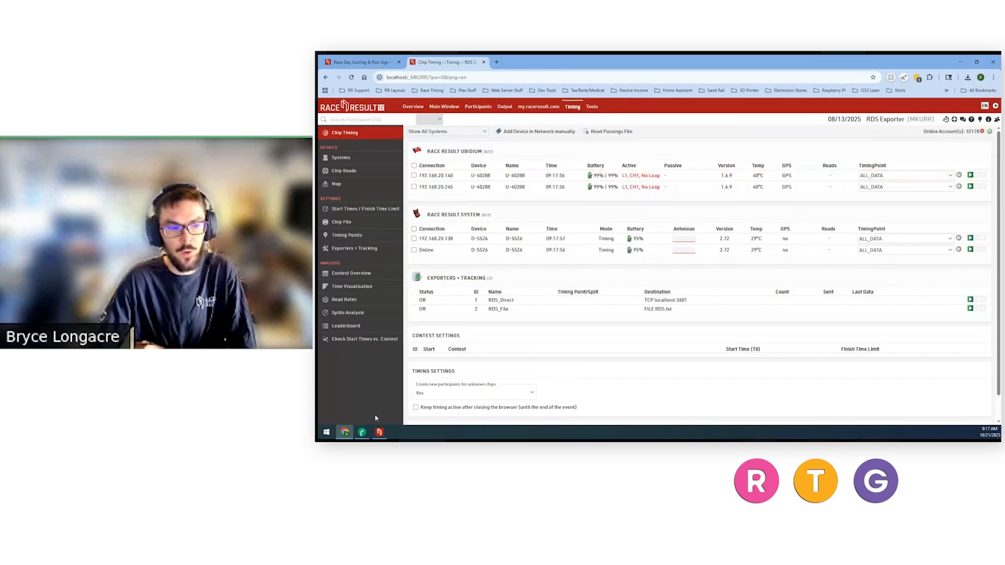
{"action": "left_click", "coordinate": [364, 434]}
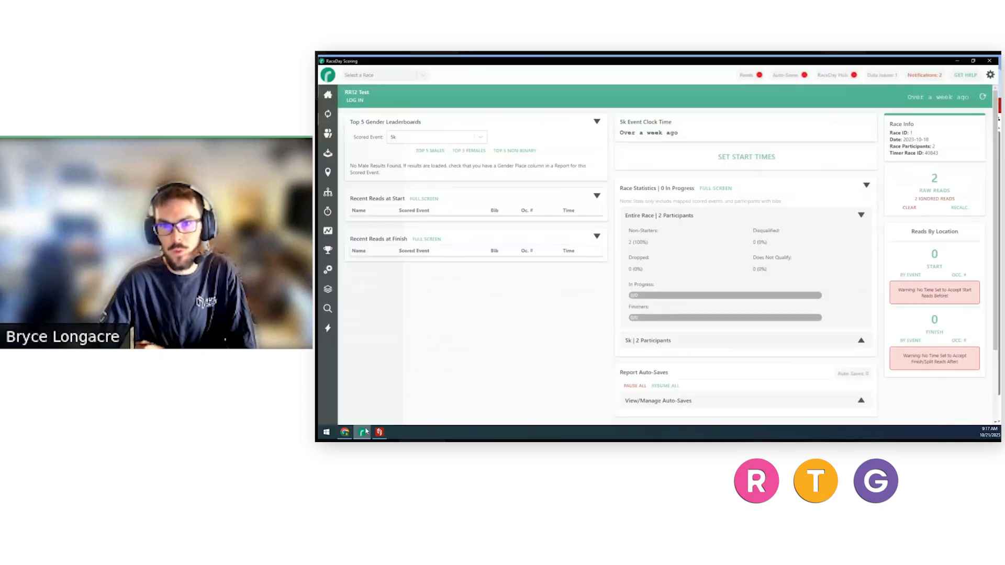
{"action": "left_click", "coordinate": [749, 76]}
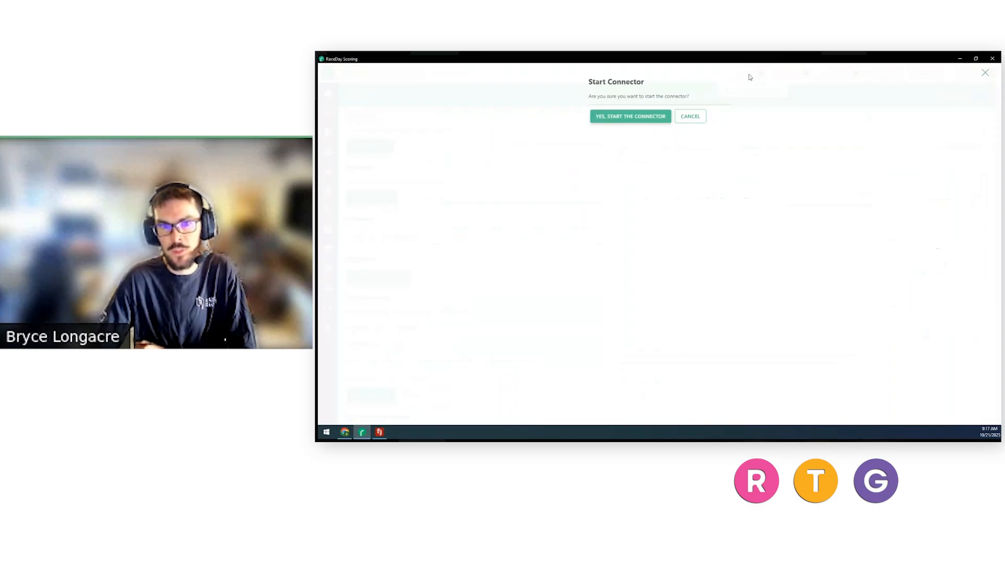
{"action": "left_click", "coordinate": [623, 116]}
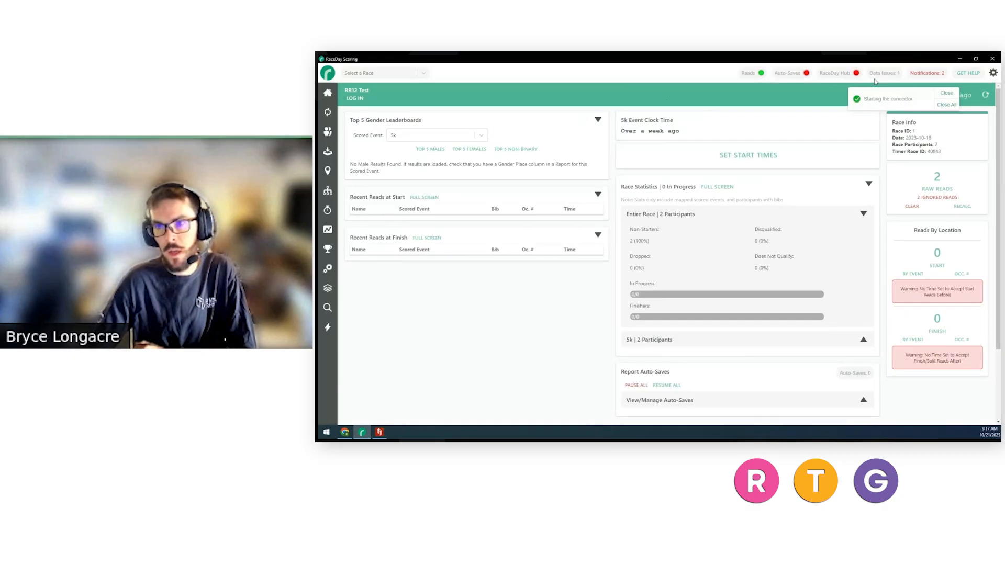
Step: Back in RACE RESULT 12, start the RDS_Direct exporter and open Exporters + Tracking
{"action": "left_click", "coordinate": [946, 93]}
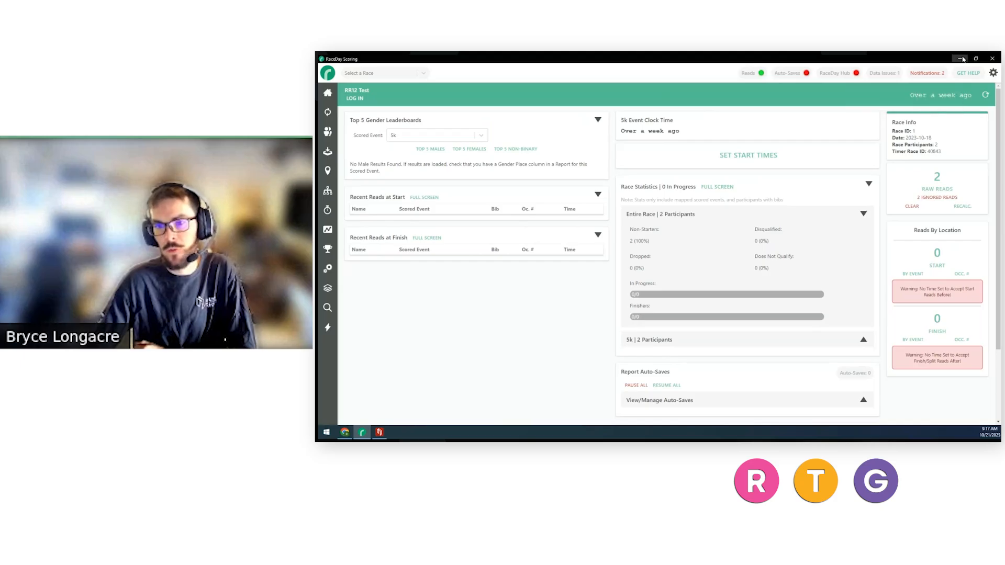
{"action": "left_click", "coordinate": [960, 58]}
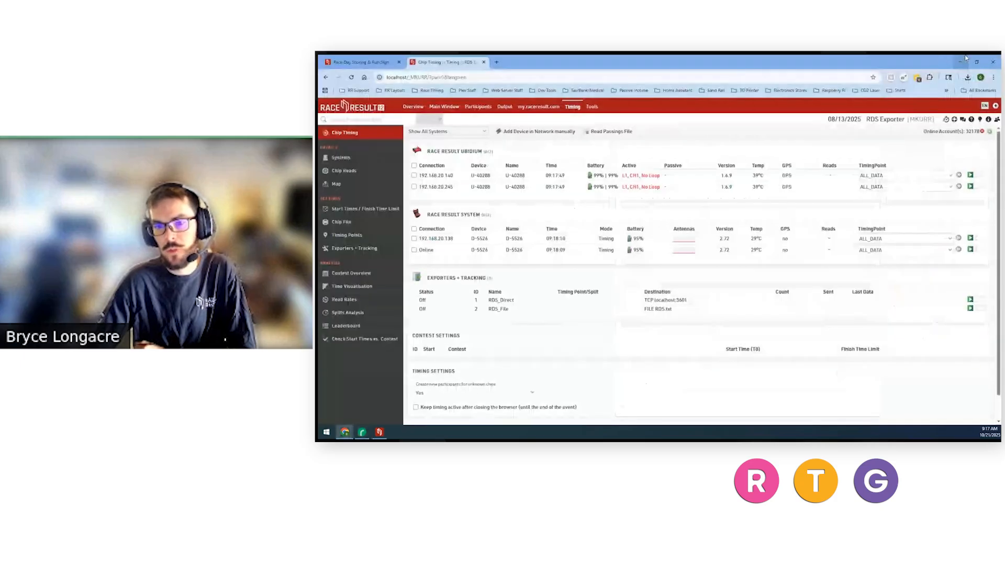
{"action": "left_click", "coordinate": [970, 299]}
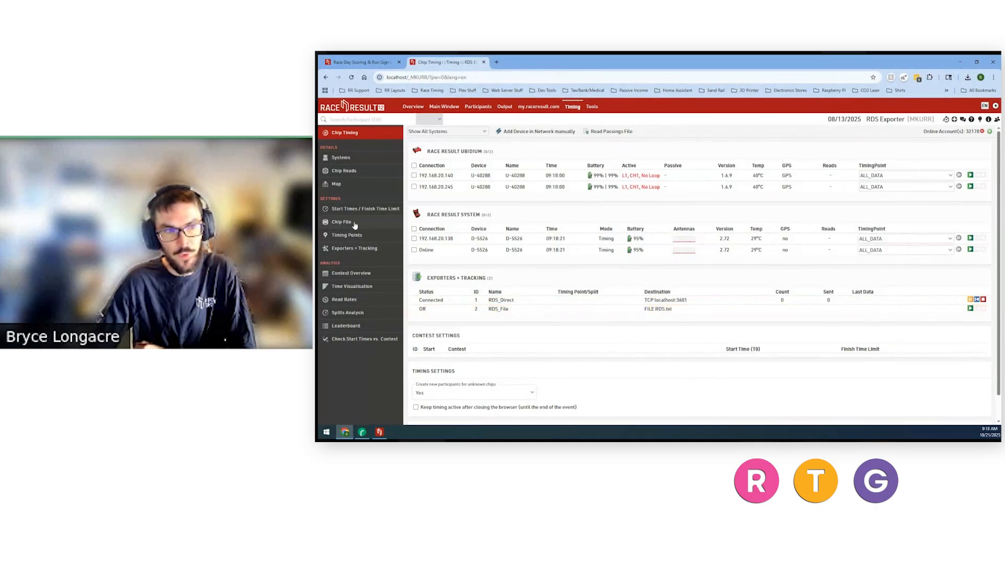
{"action": "left_click", "coordinate": [364, 248]}
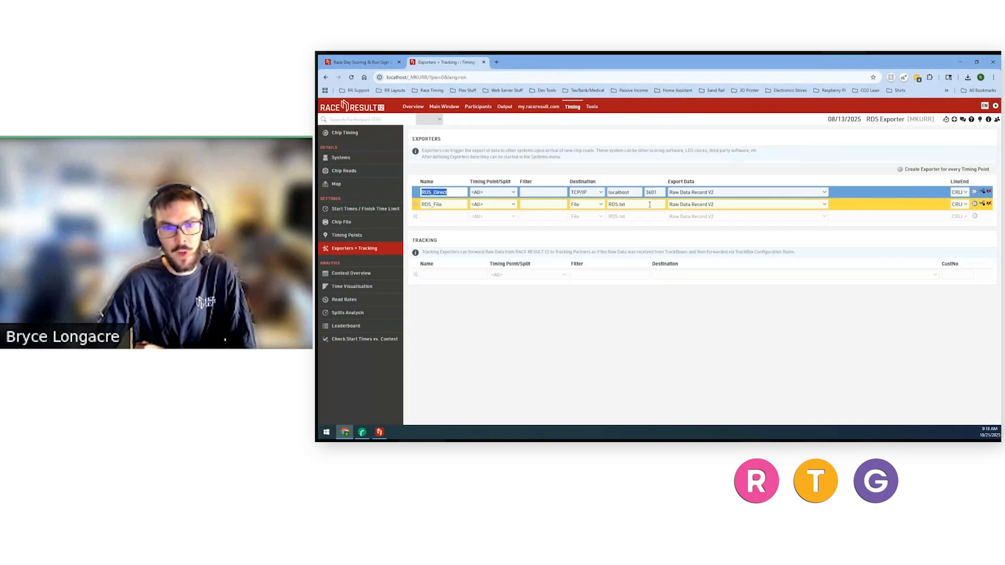
Step: Change the RDS_File exporter's destination to C:/Desktop/RDS.txt
{"action": "left_click", "coordinate": [642, 205]}
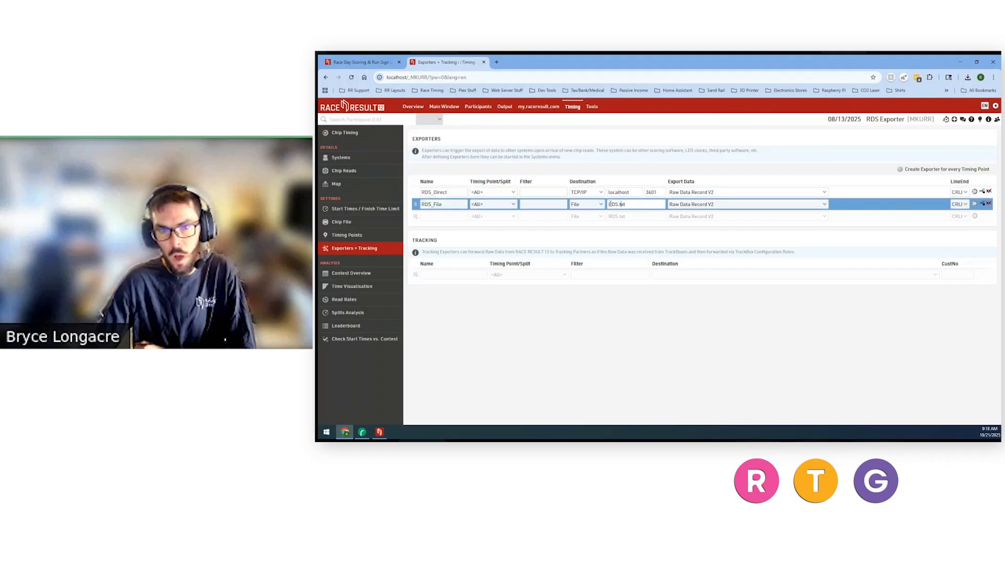
{"action": "left_click_drag", "start_coordinate": [609, 204], "coordinate": [630, 204]}
{"action": "left_click", "coordinate": [630, 204]}
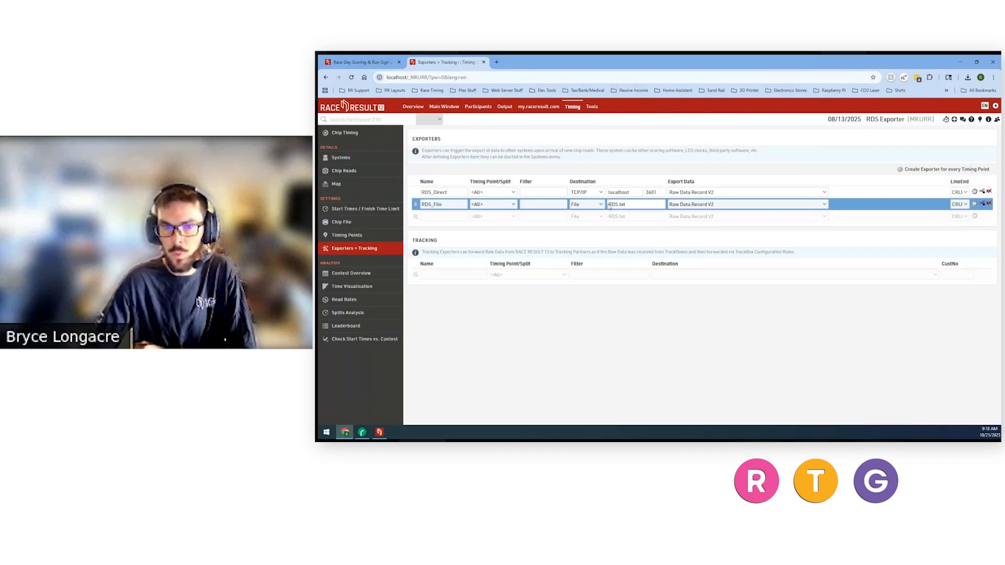
{"action": "type", "text": "C"}
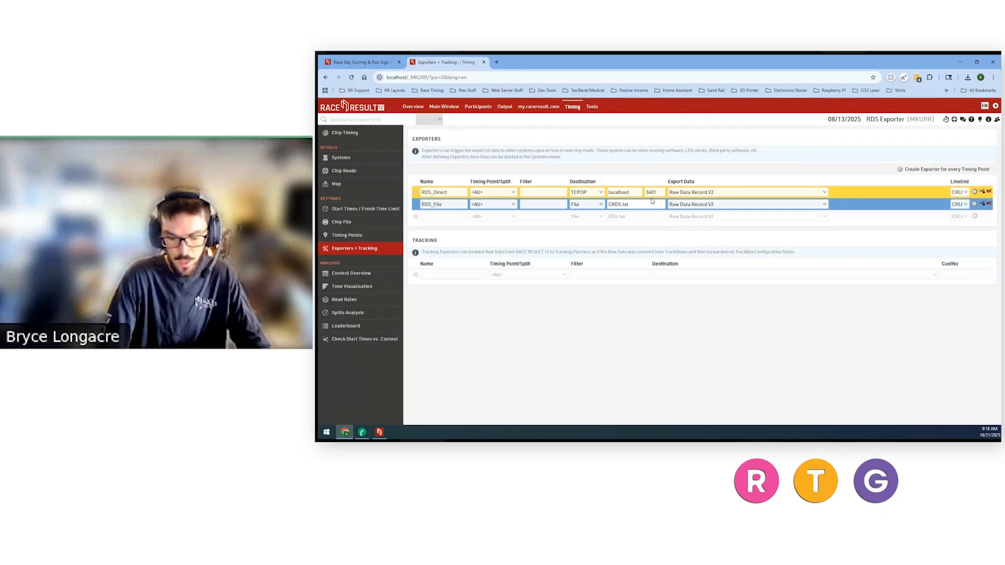
{"action": "type", "text": ":/"}
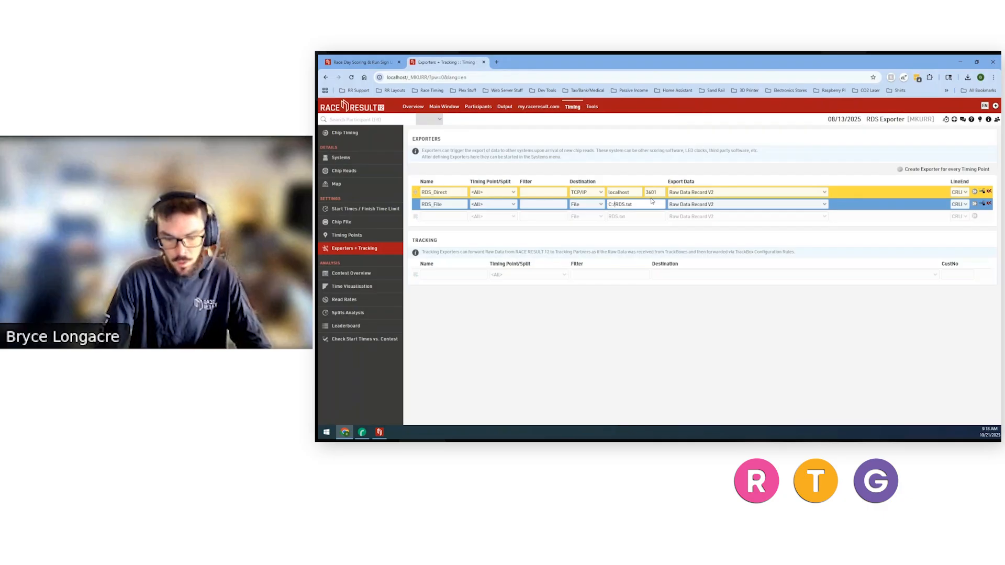
{"action": "type", "text": "De"}
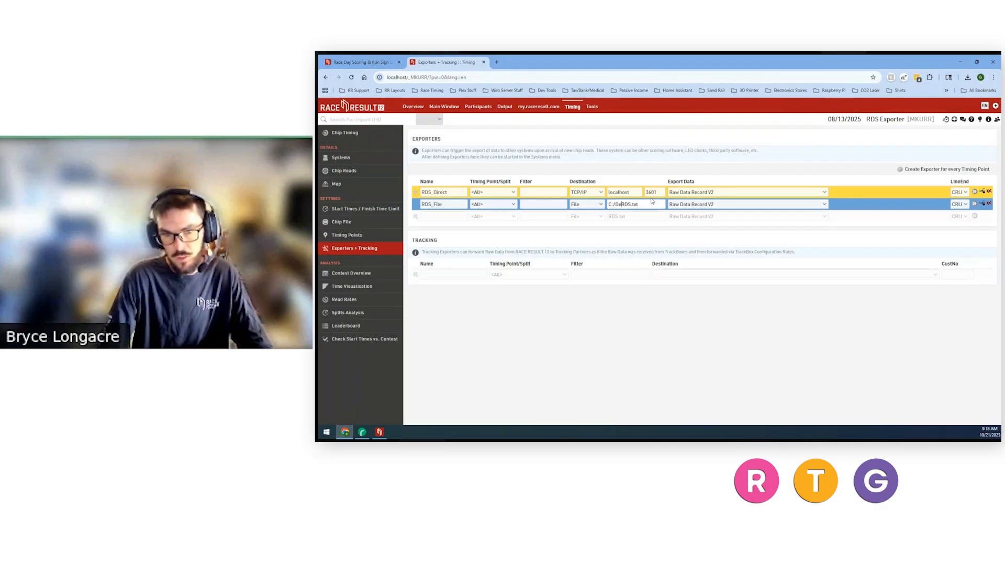
{"action": "type", "text": "sktop/"}
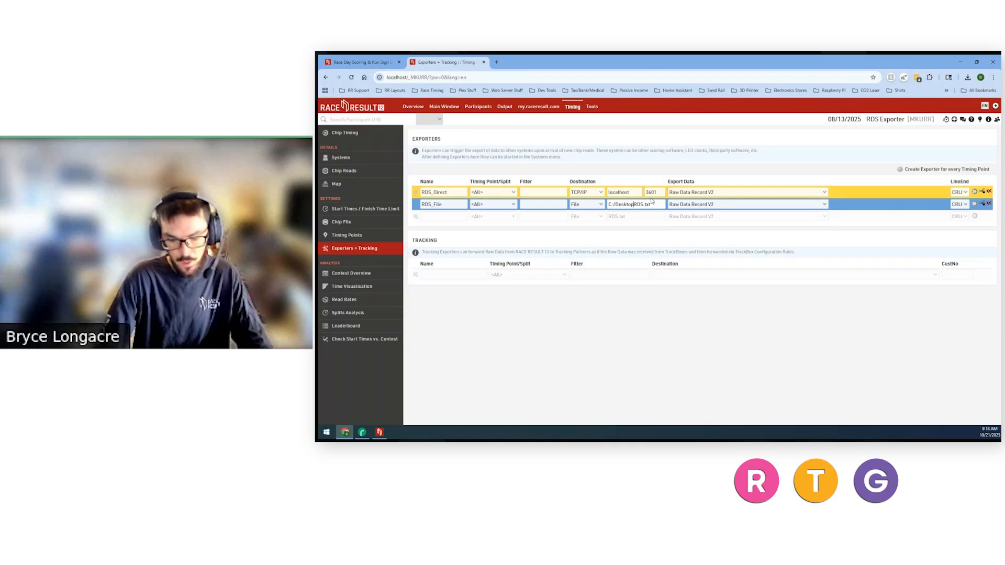
{"action": "right_click", "coordinate": [650, 198]}
{"action": "left_click", "coordinate": [642, 222]}
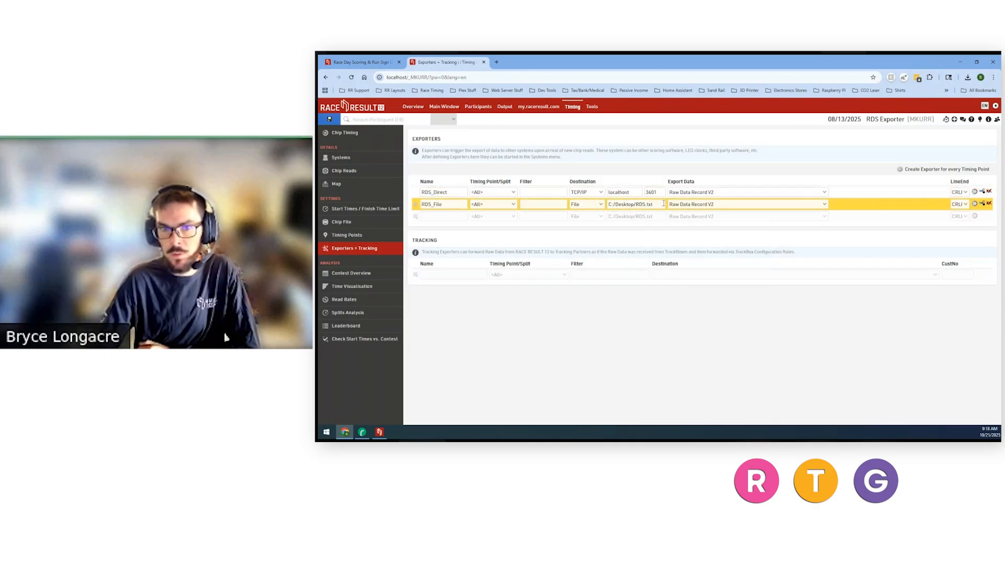
{"action": "left_click", "coordinate": [651, 193]}
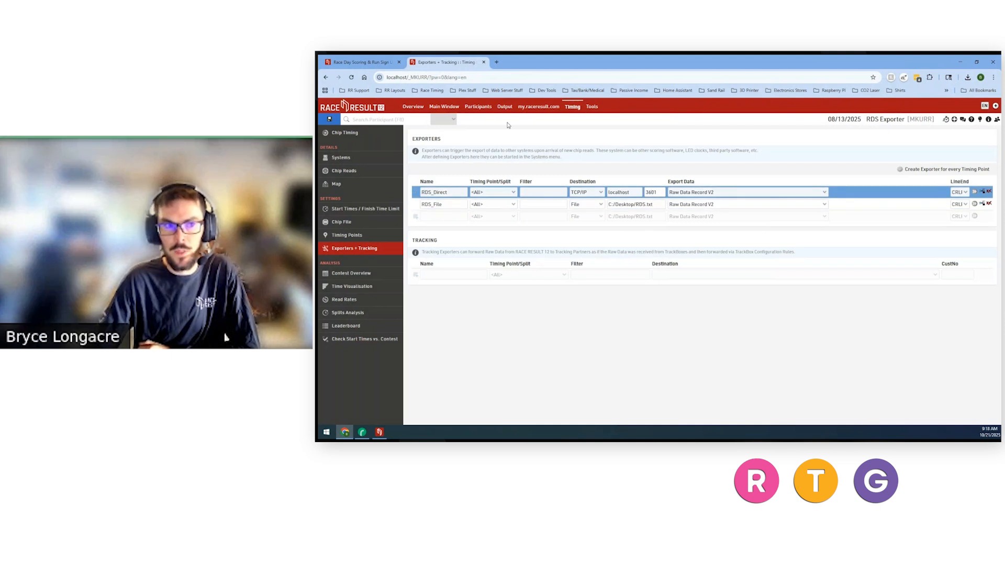
Step: Start and then stop both timing systems and RDS_Direct, then minimize the browser
{"action": "left_click", "coordinate": [361, 134]}
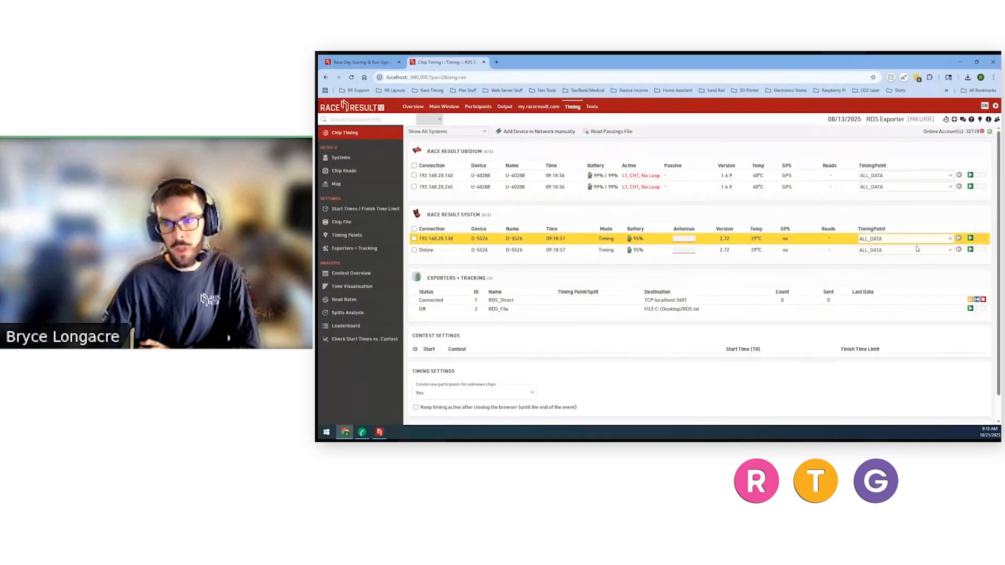
{"action": "left_click", "coordinate": [970, 239]}
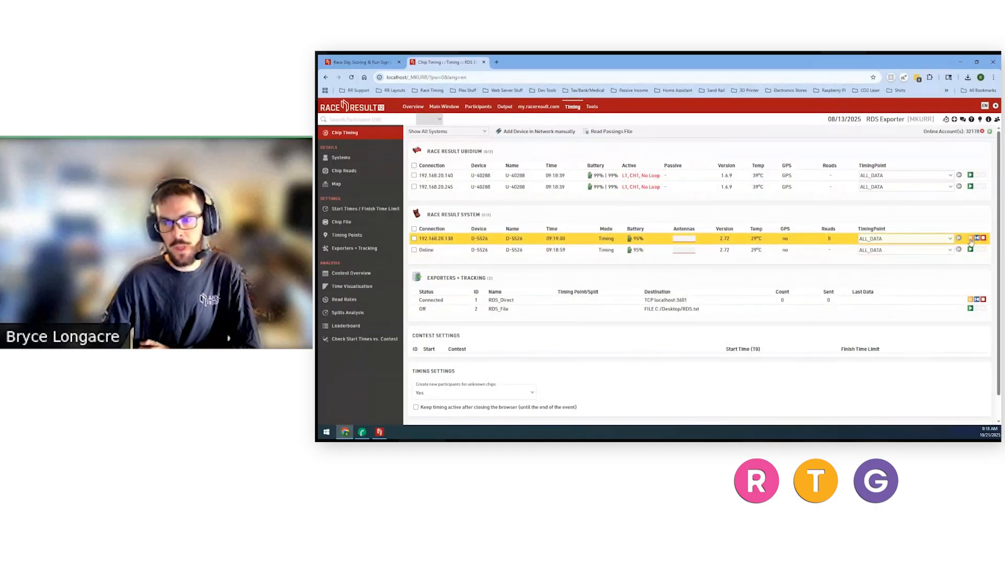
{"action": "left_click", "coordinate": [971, 175]}
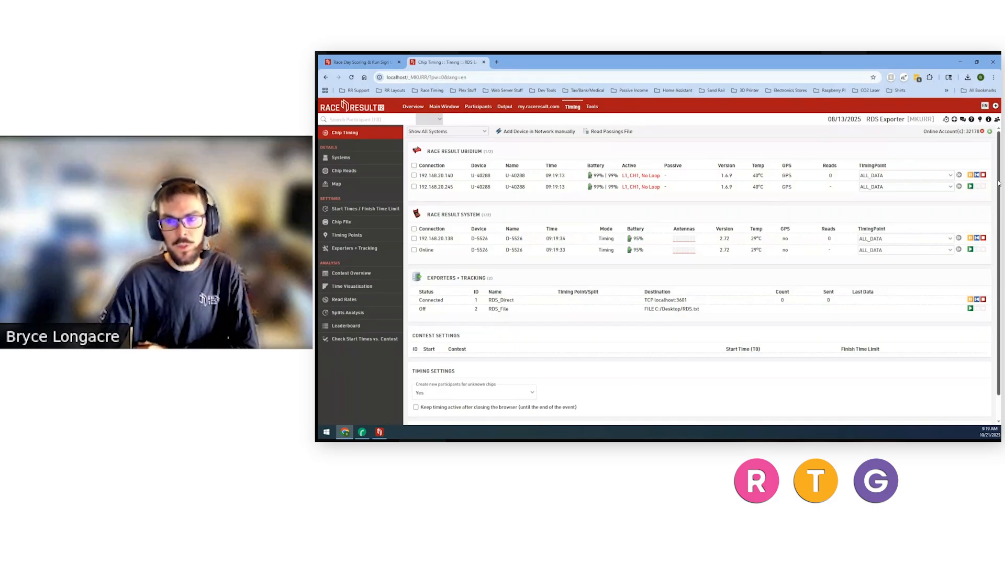
{"action": "left_click", "coordinate": [983, 175]}
{"action": "left_click", "coordinate": [983, 238]}
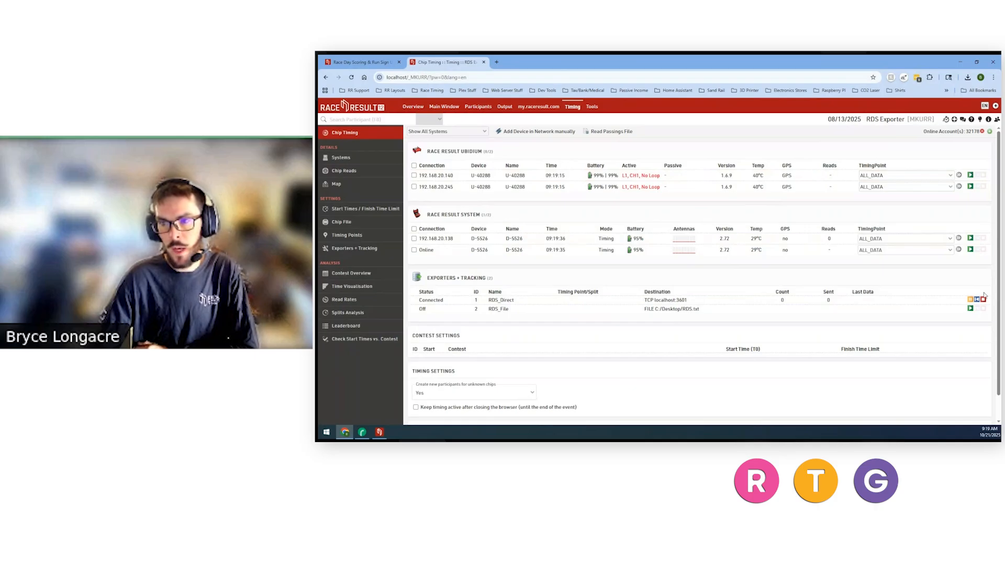
{"action": "left_click", "coordinate": [983, 299]}
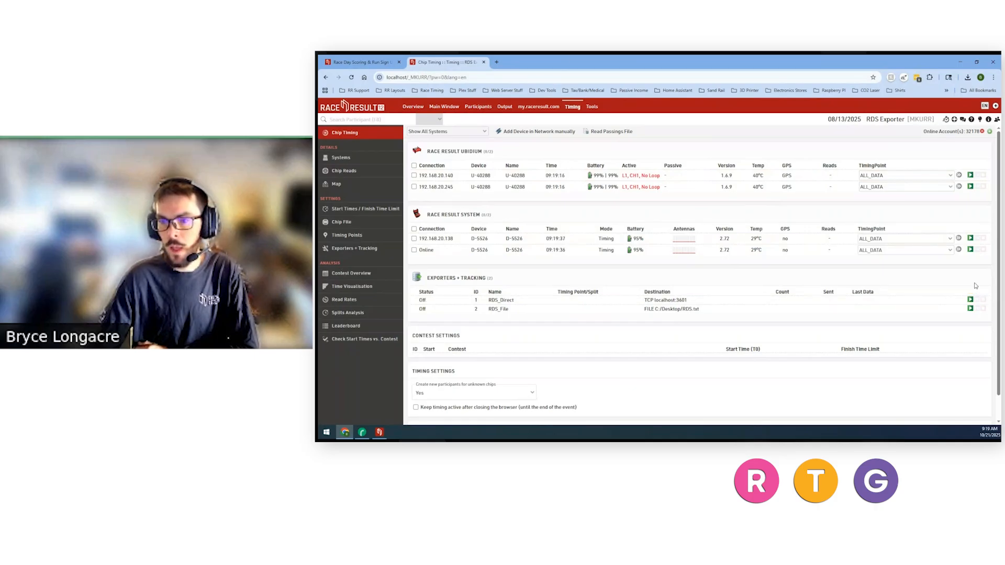
{"action": "left_click", "coordinate": [960, 60]}
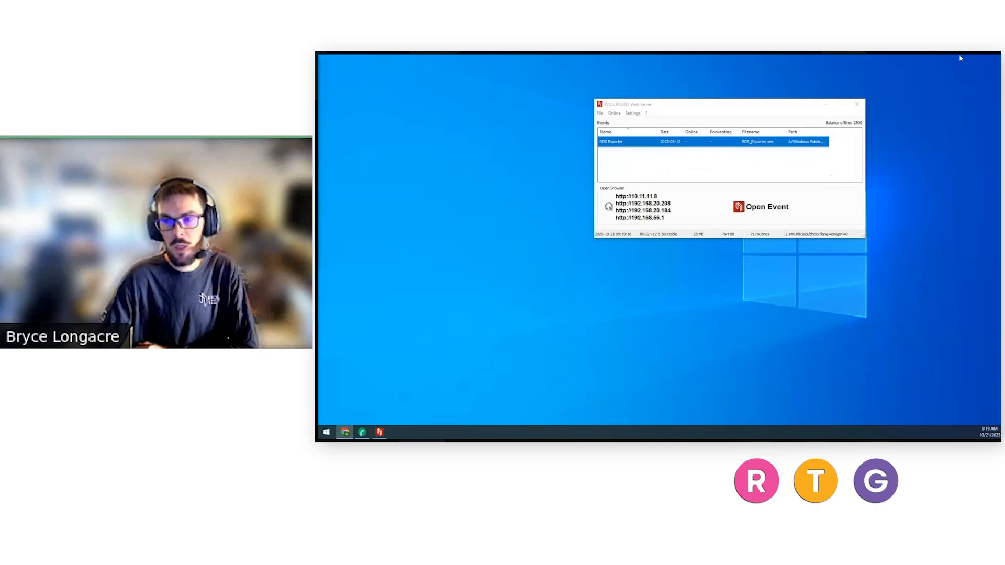
Step: Create a copy of the event from the File menu, saved as 'Event 2'
{"action": "left_click_drag", "start_coordinate": [750, 104], "coordinate": [689, 101]}
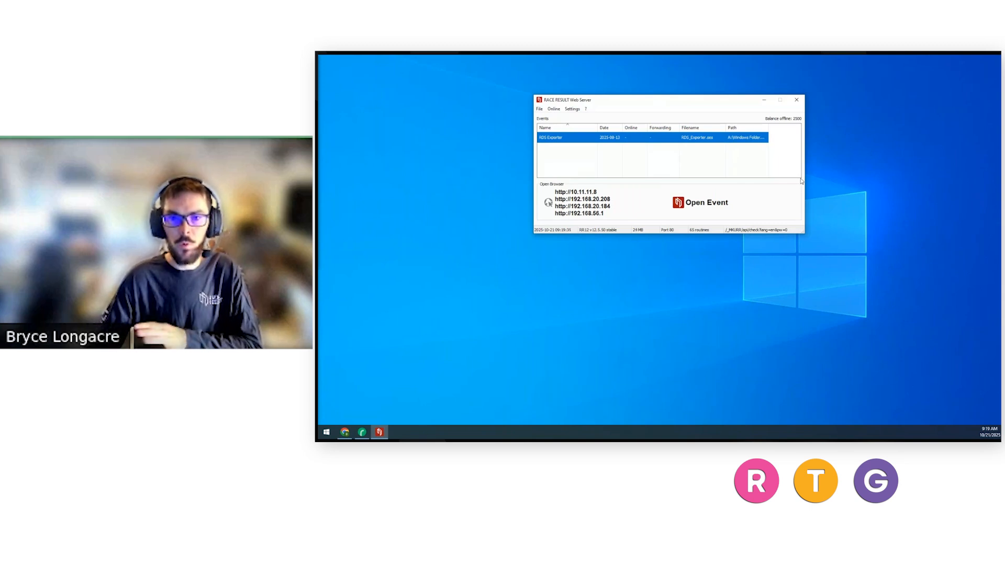
{"action": "left_click", "coordinate": [540, 110]}
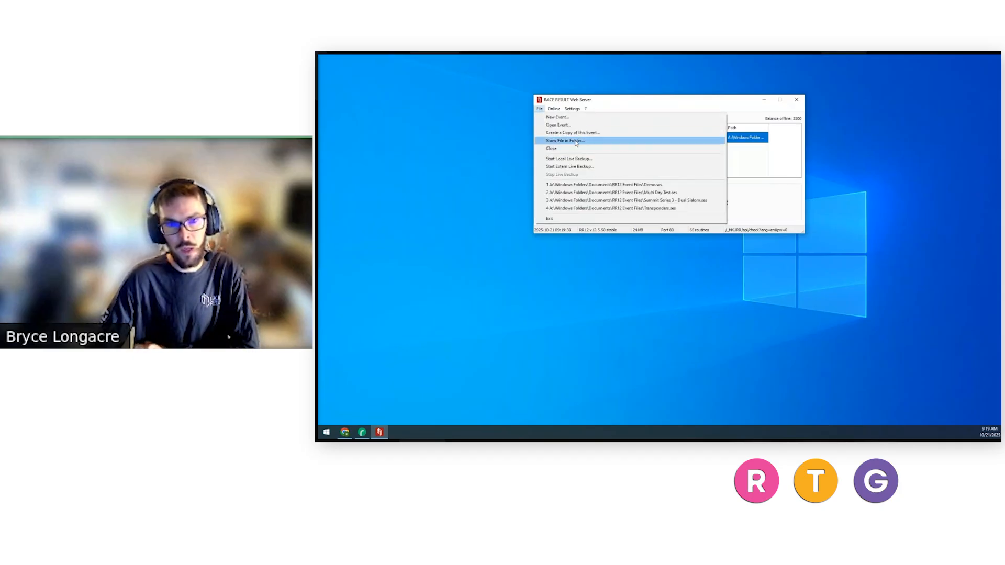
{"action": "left_click", "coordinate": [598, 134]}
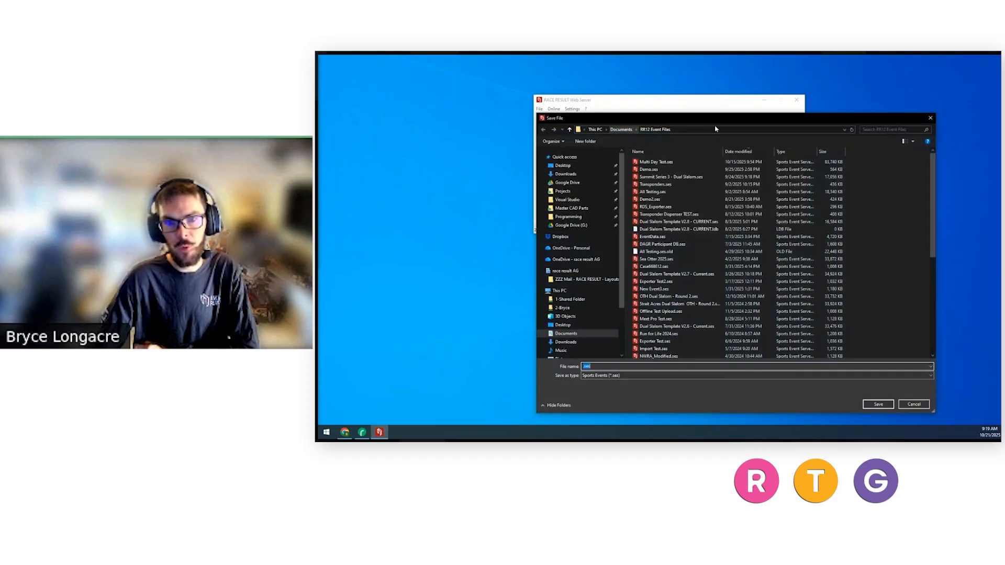
{"action": "left_click_drag", "start_coordinate": [706, 121], "coordinate": [641, 172]}
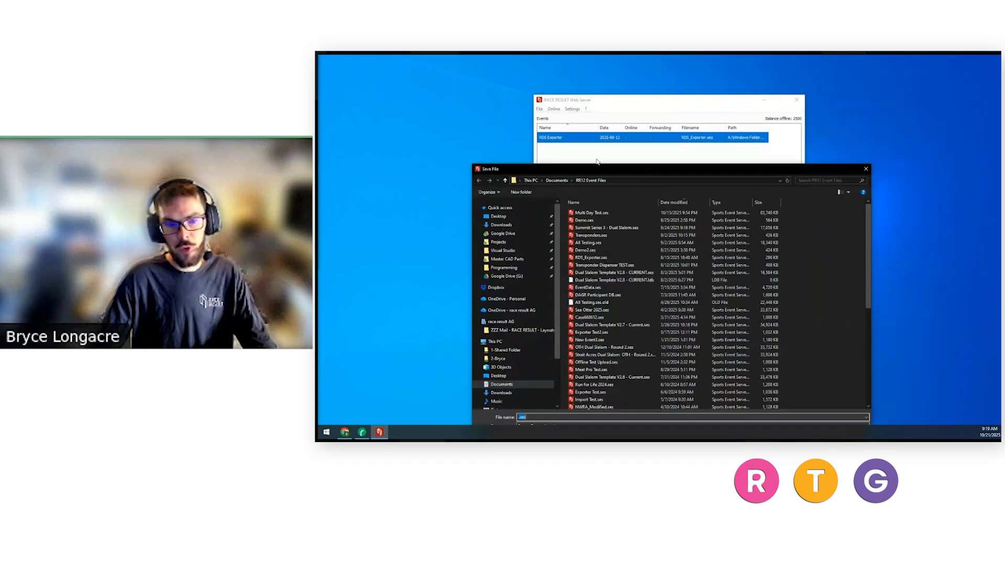
{"action": "left_click_drag", "start_coordinate": [636, 174], "coordinate": [627, 95]}
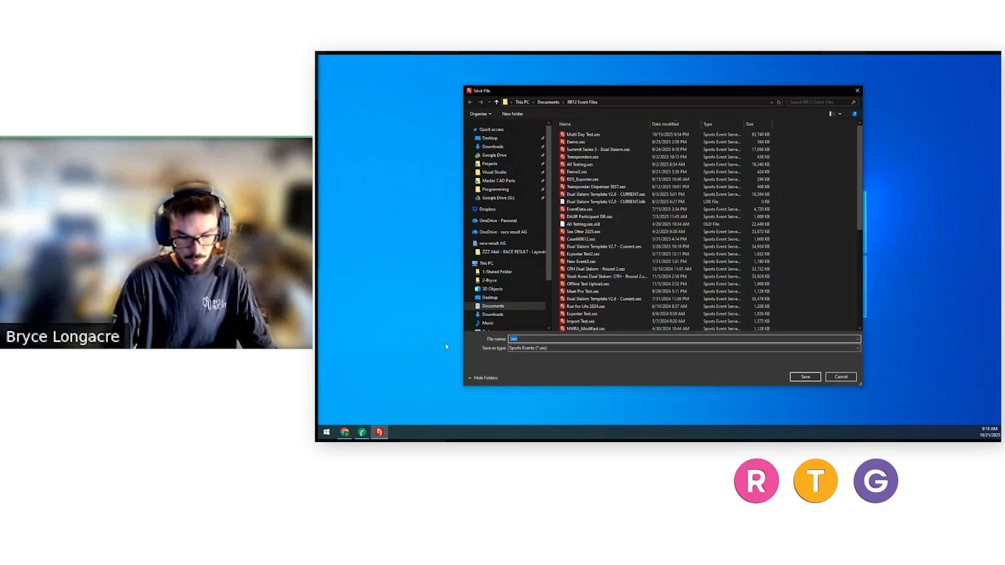
{"action": "type", "text": "Event 2"}
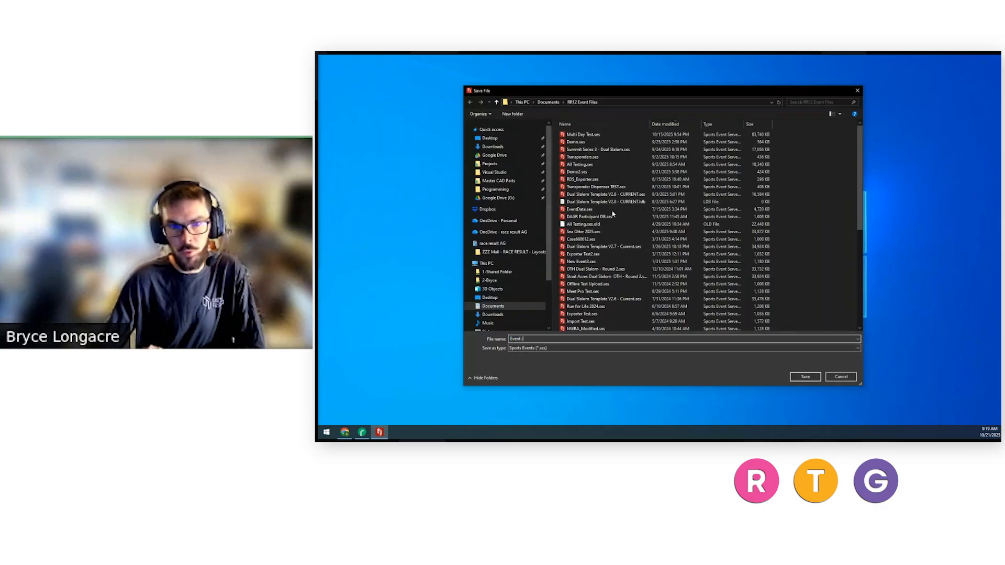
{"action": "left_click", "coordinate": [803, 376]}
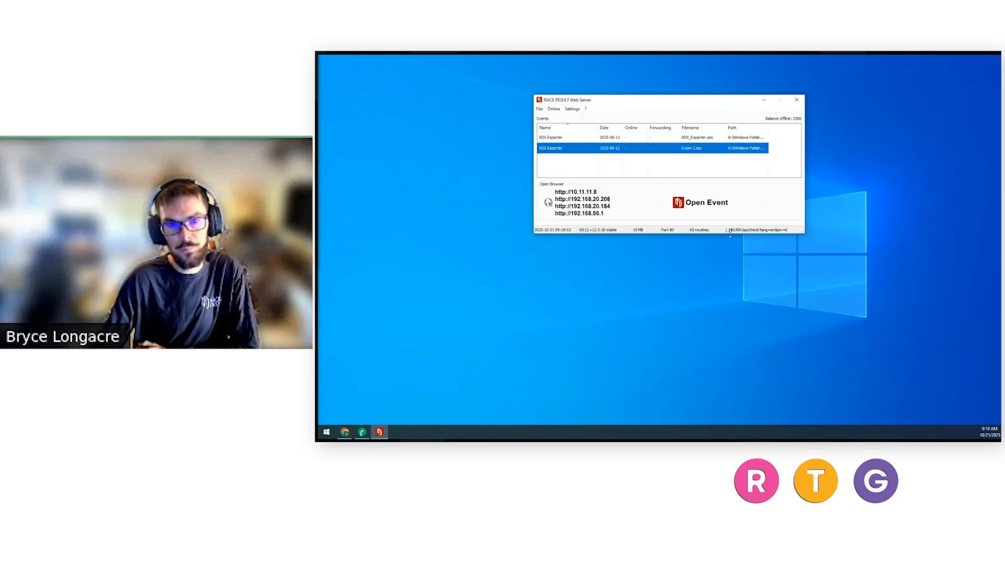
Step: Close the original RDS_Exporter.ses event and open the Event 2.ses copy
{"action": "left_click_drag", "start_coordinate": [725, 128], "coordinate": [728, 128]}
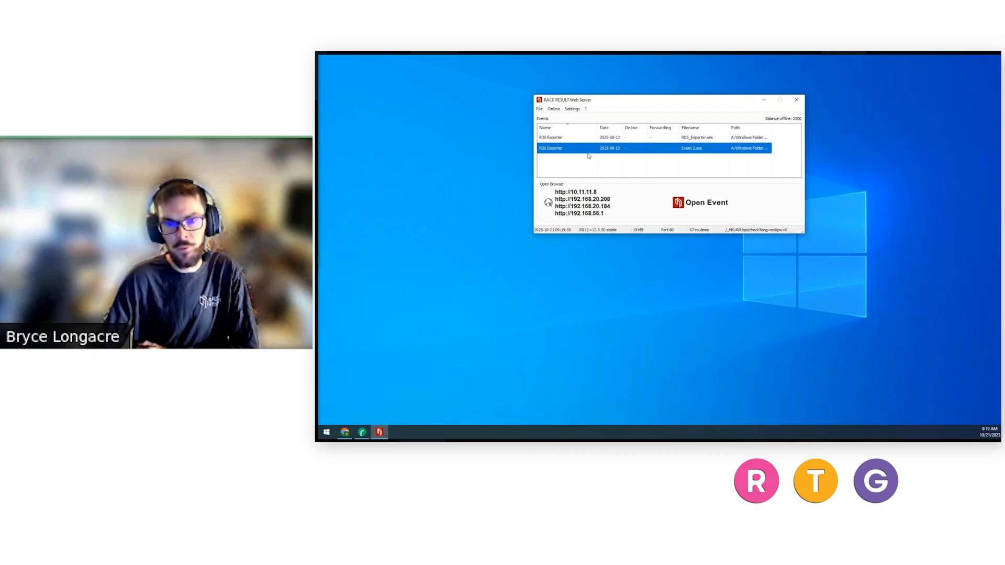
{"action": "left_click", "coordinate": [693, 137]}
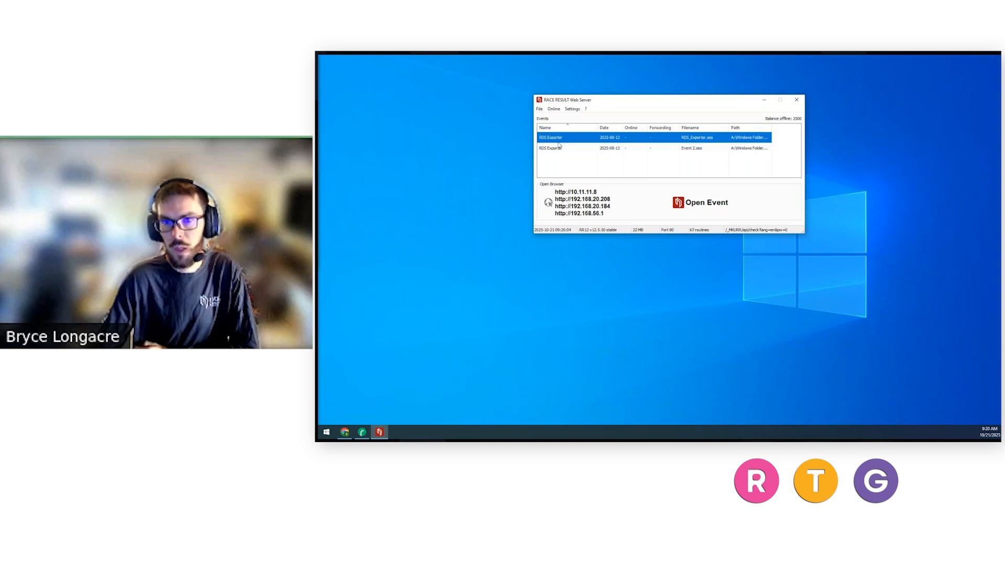
{"action": "left_click", "coordinate": [539, 109]}
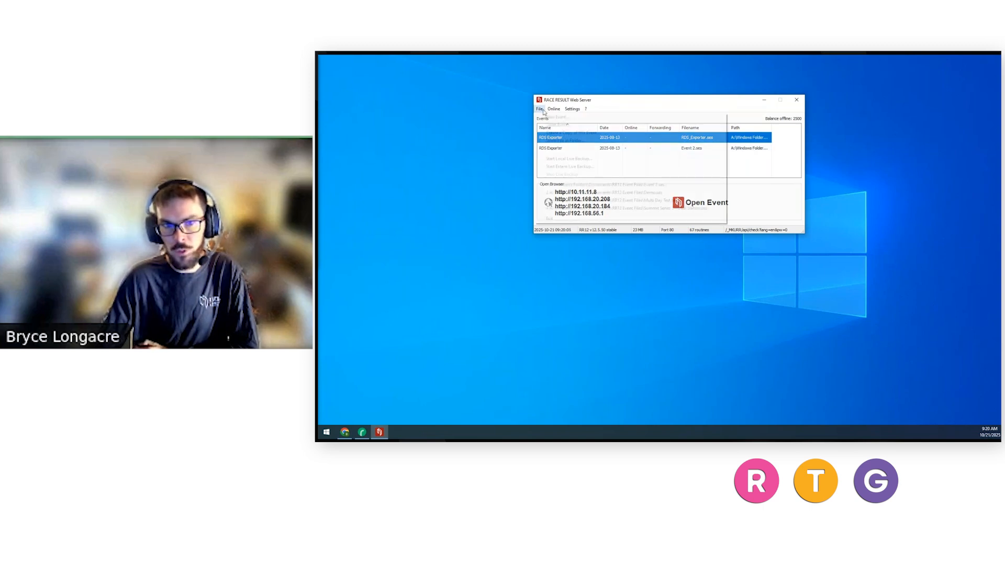
{"action": "left_click", "coordinate": [566, 148]}
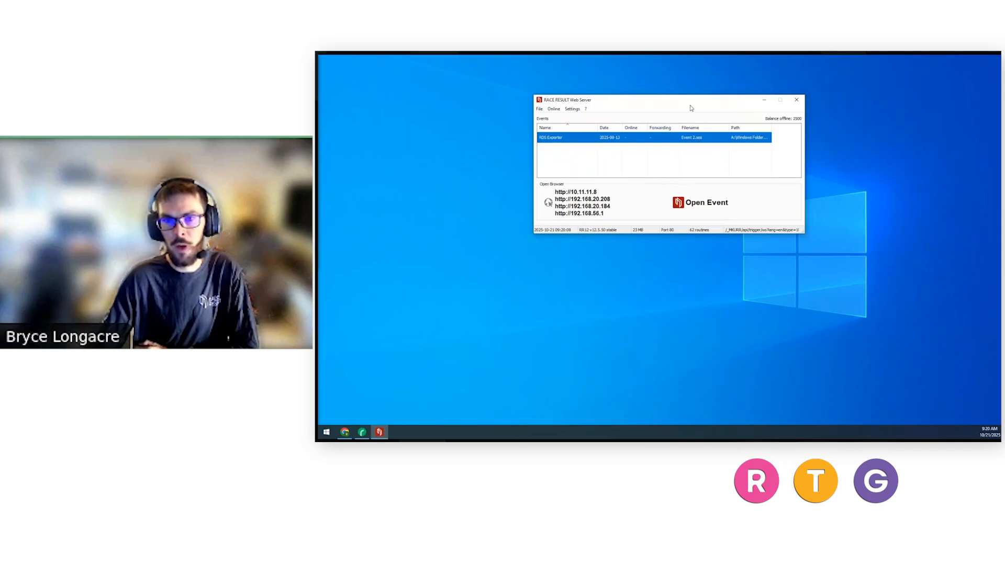
{"action": "left_click_drag", "start_coordinate": [678, 103], "coordinate": [666, 101]}
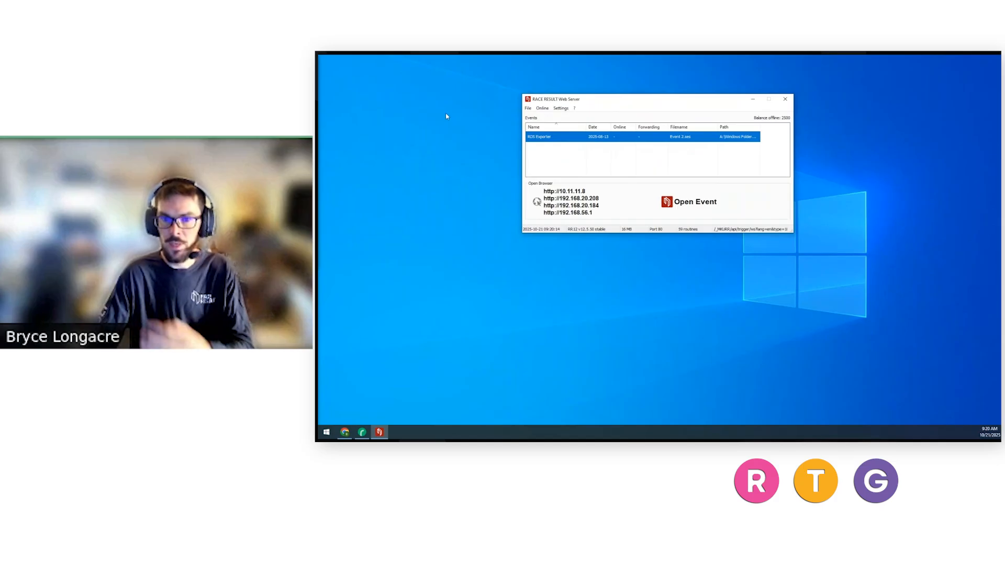
{"action": "left_click", "coordinate": [688, 204]}
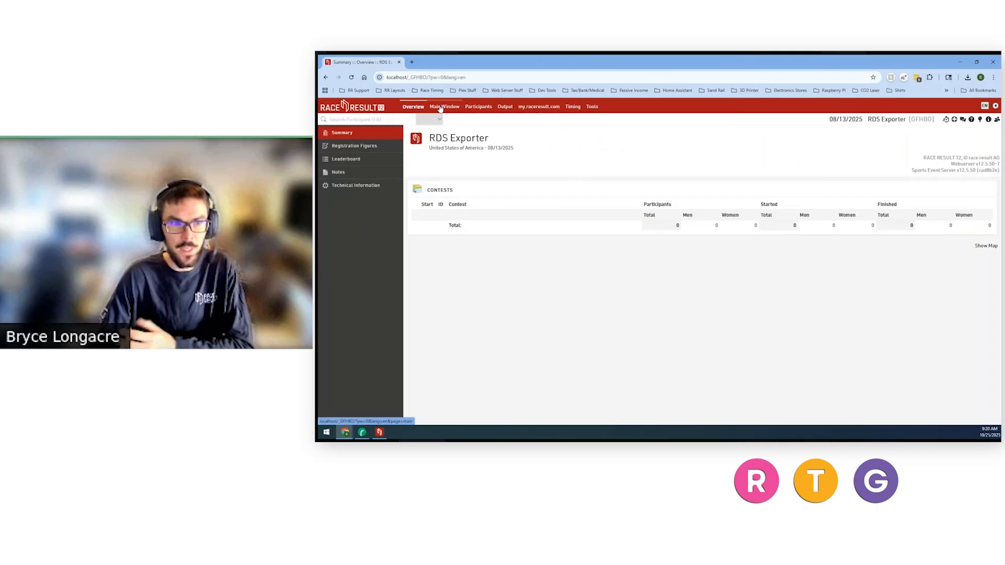
Step: Delete all of the event's timing raw data via Main Window > Delete Data
{"action": "left_click", "coordinate": [441, 106]}
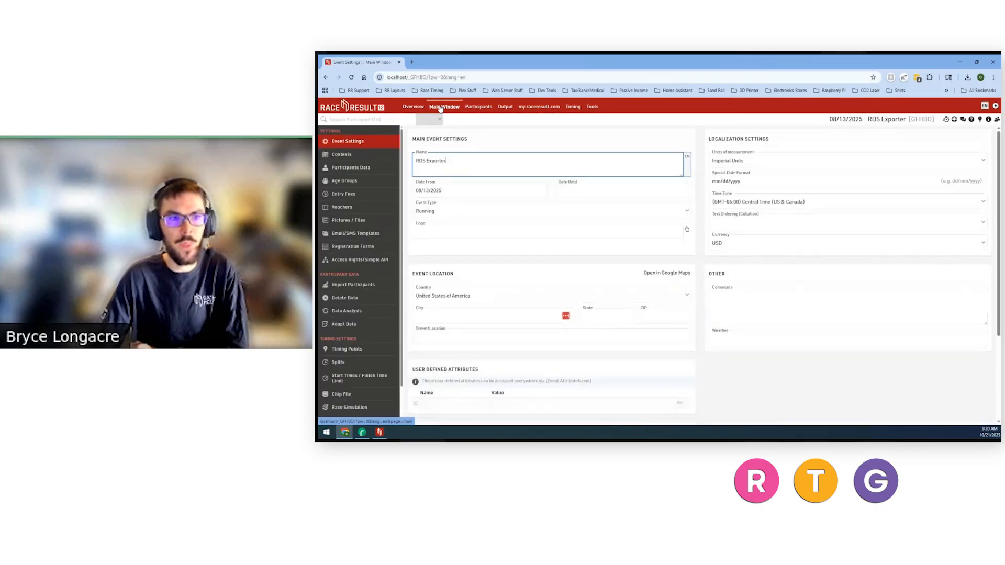
{"action": "left_click", "coordinate": [351, 298]}
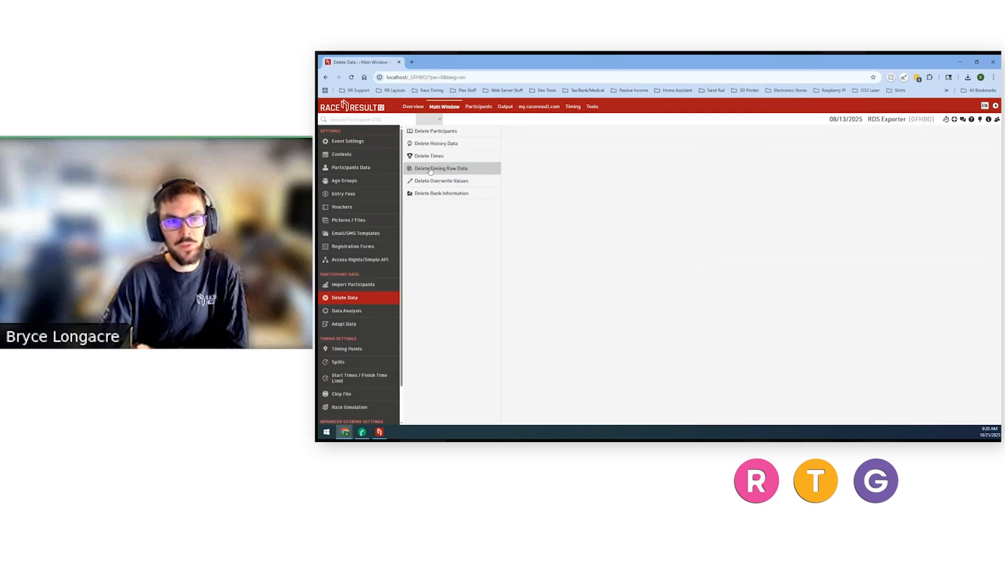
{"action": "left_click", "coordinate": [430, 171]}
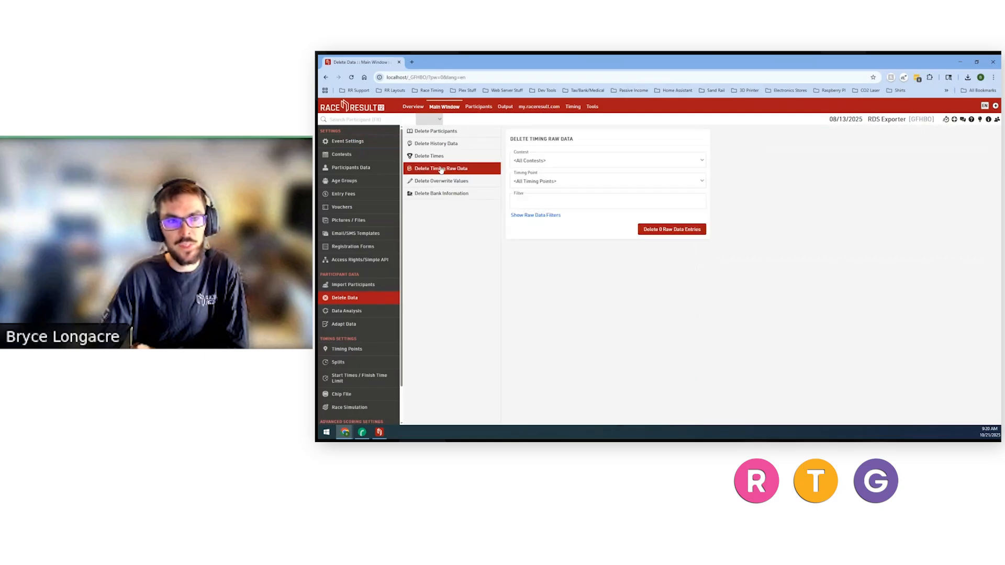
{"action": "left_click", "coordinate": [669, 230]}
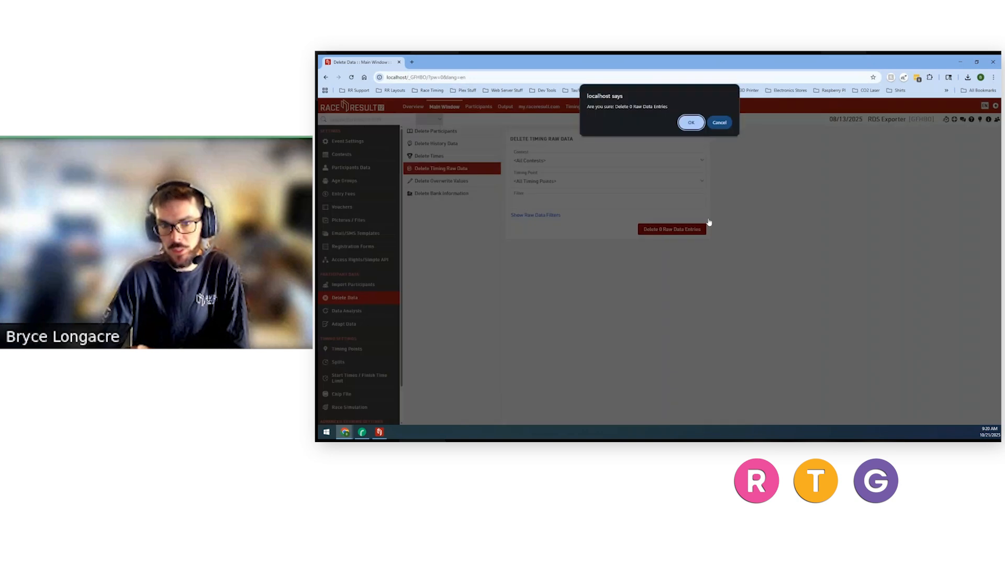
{"action": "left_click", "coordinate": [689, 123]}
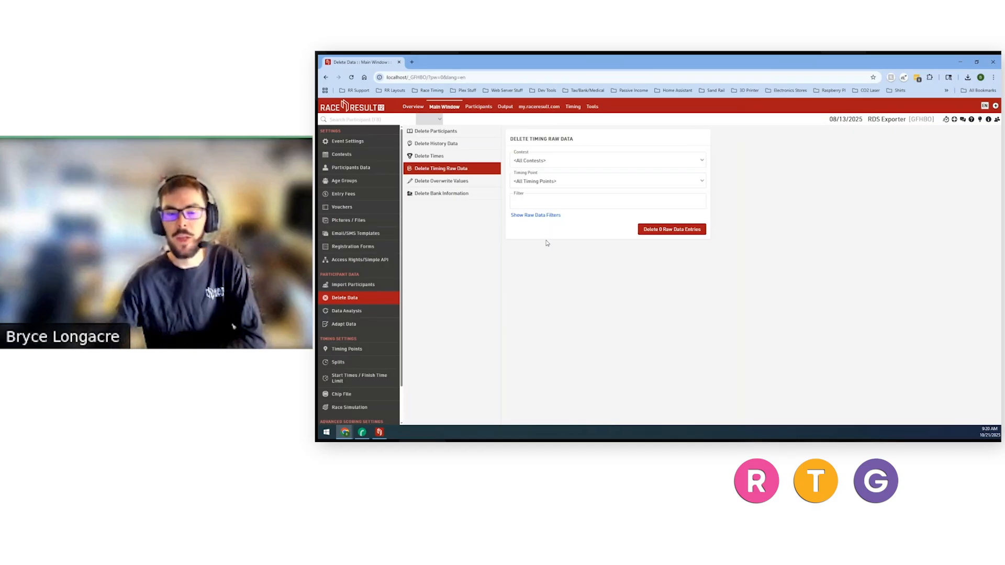
Step: Open the event's Timing page and switch to the other Chrome window
{"action": "left_click", "coordinate": [574, 107]}
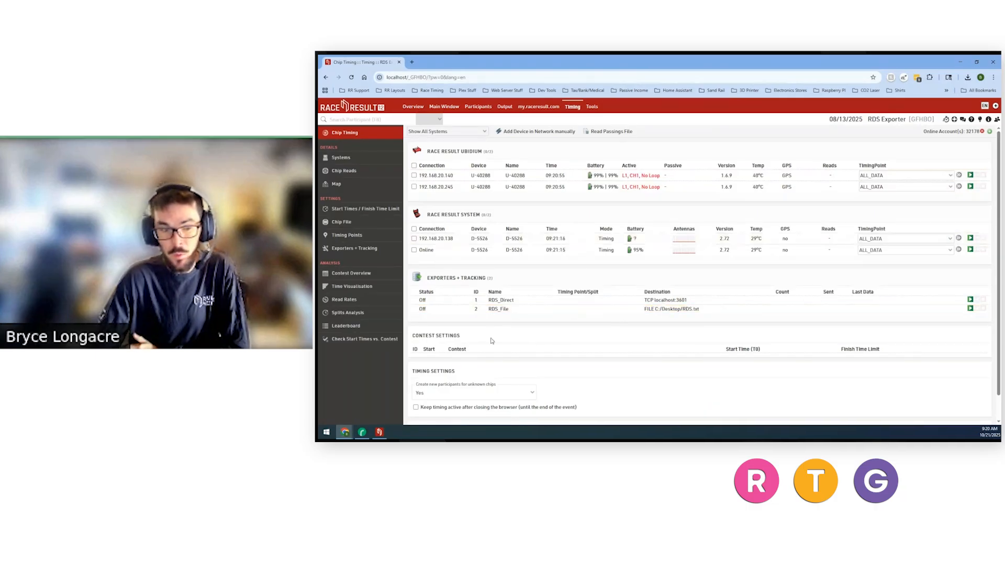
{"action": "mouse_move", "coordinate": [344, 434]}
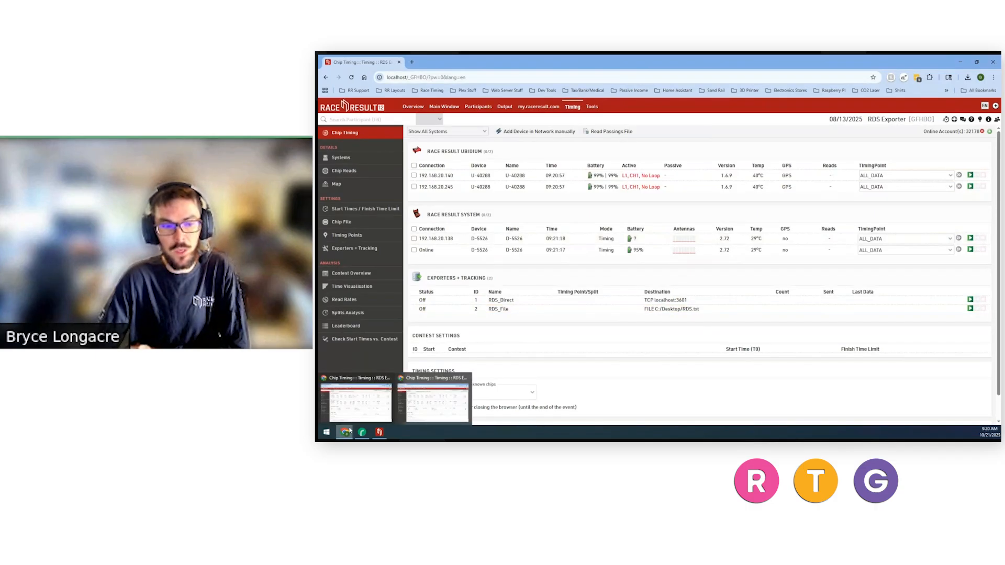
{"action": "left_click", "coordinate": [356, 406]}
{"action": "left_click", "coordinate": [361, 107]}
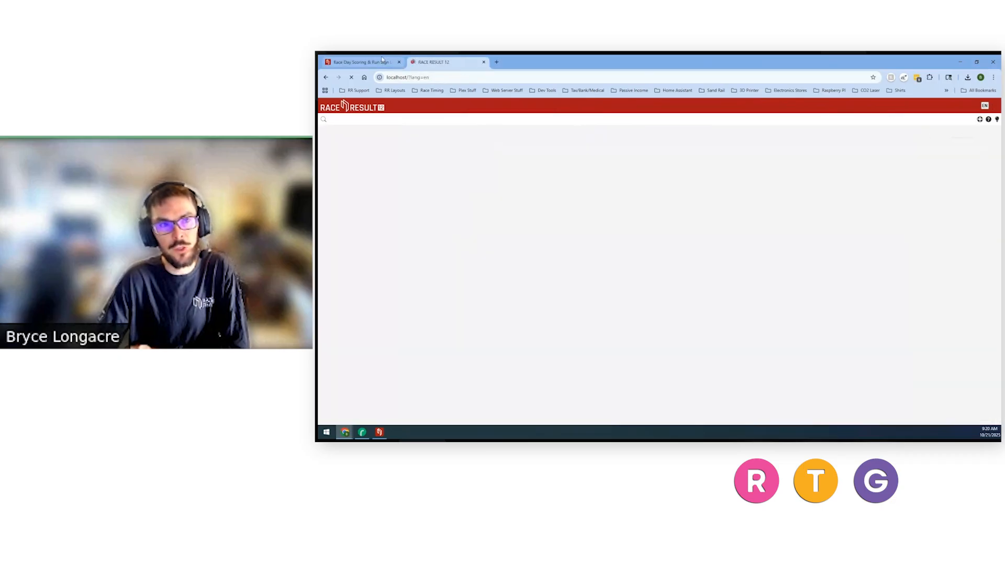
Step: Switch to the Race Day Scoring & Run Sign-Up guide and scroll up through its exporter steps
{"action": "left_click", "coordinate": [380, 61]}
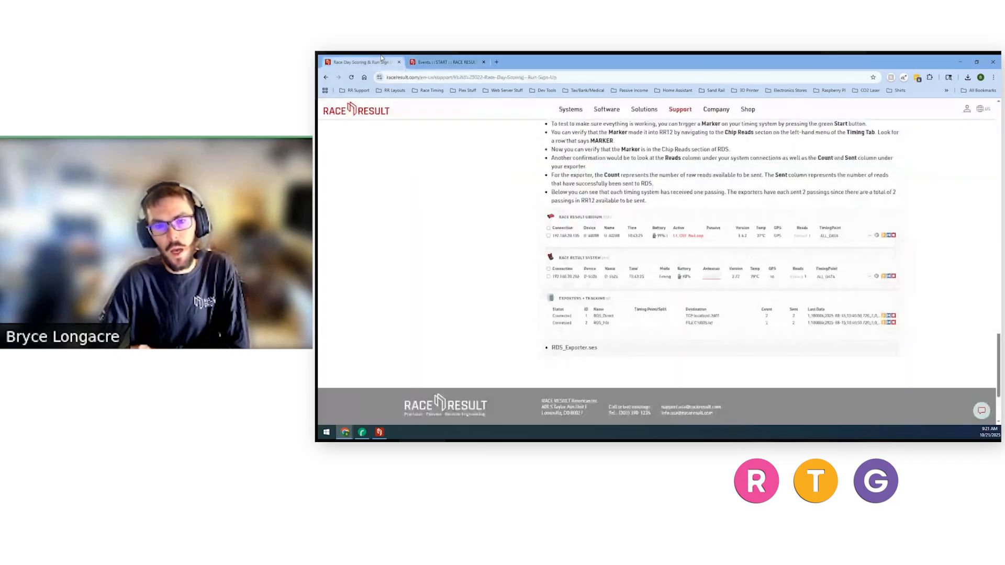
{"action": "scroll", "coordinate": [710, 217], "scroll_direction": "up", "scroll_amount": 4}
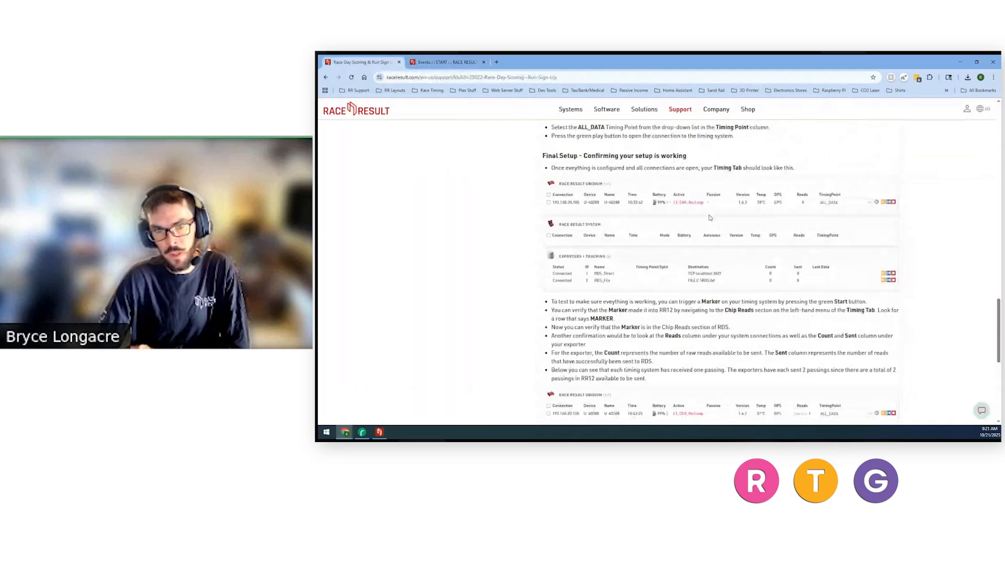
{"action": "scroll", "coordinate": [709, 217], "scroll_direction": "up", "scroll_amount": 3}
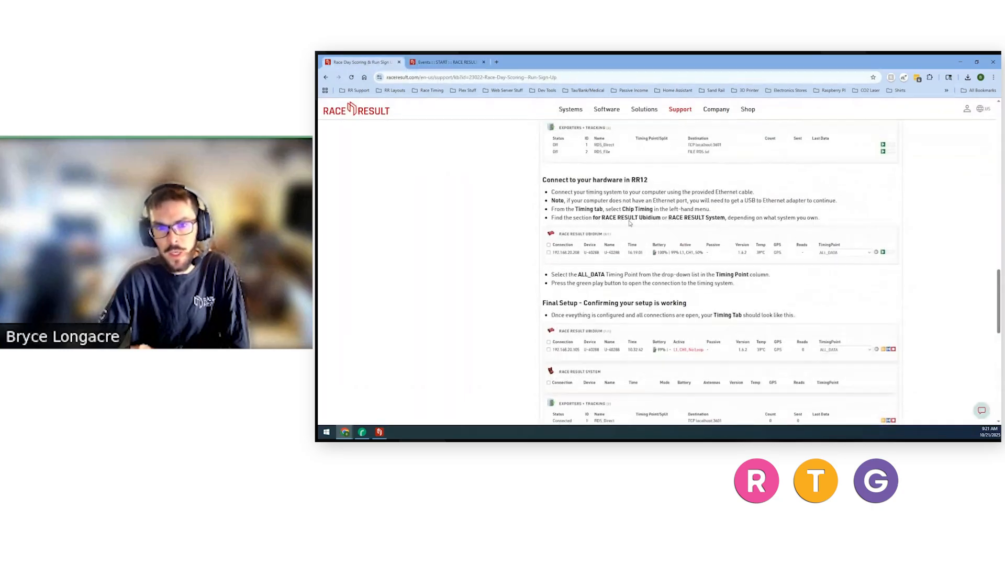
{"action": "scroll", "coordinate": [642, 244], "scroll_direction": "up", "scroll_amount": 5}
{"action": "scroll", "coordinate": [624, 197], "scroll_direction": "up", "scroll_amount": 2}
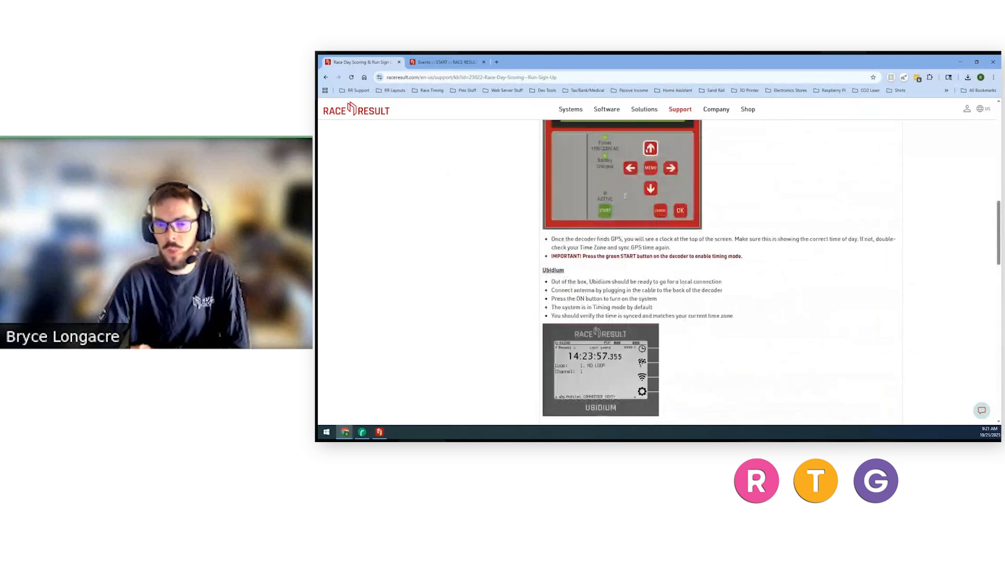
{"action": "scroll", "coordinate": [625, 180], "scroll_direction": "up", "scroll_amount": 2}
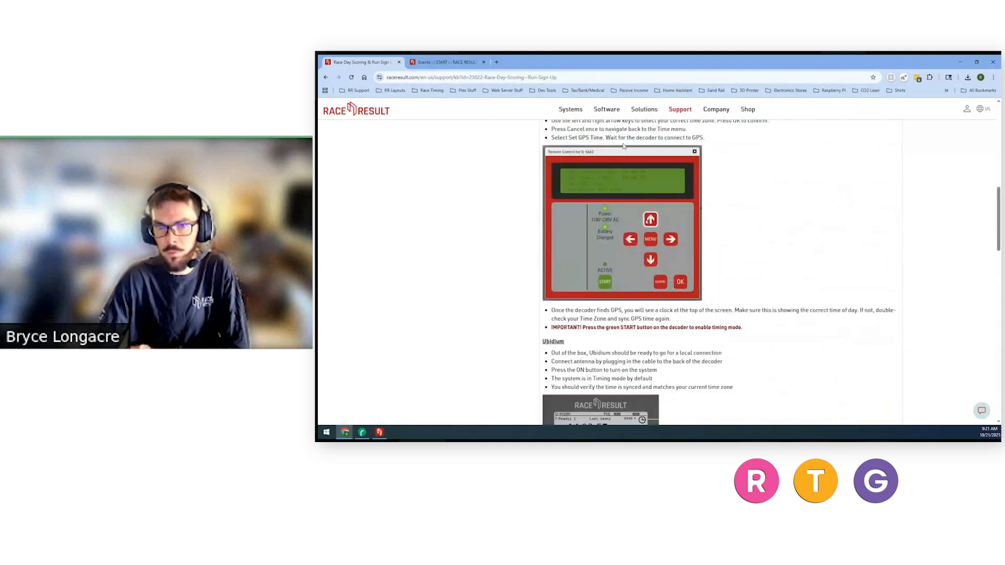
{"action": "scroll", "coordinate": [623, 146], "scroll_direction": "up", "scroll_amount": 1}
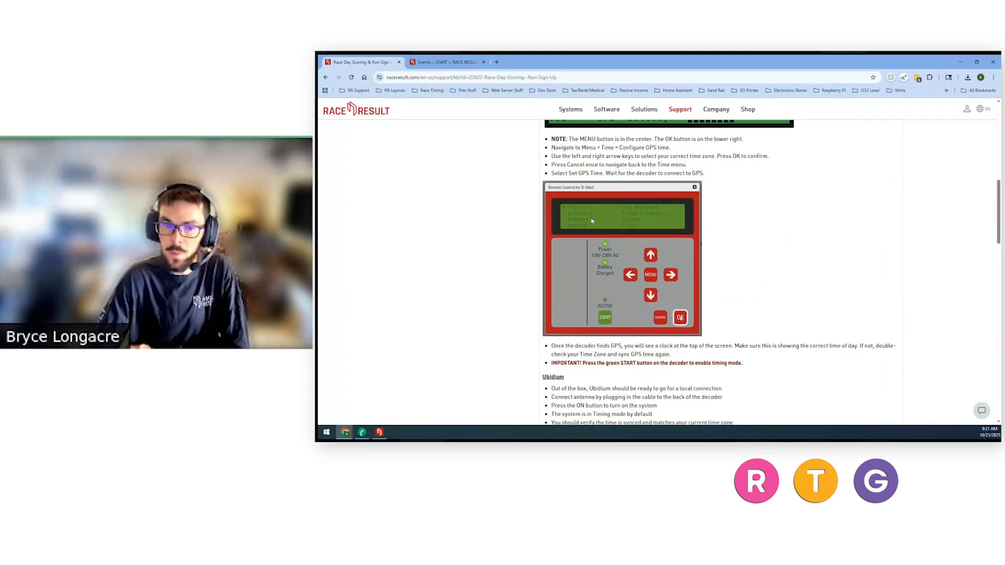
Step: Highlight the IMPORTANT note about timing mode, then scroll back to the guide's title
{"action": "left_click_drag", "start_coordinate": [570, 364], "coordinate": [751, 364]}
{"action": "left_click", "coordinate": [700, 359]}
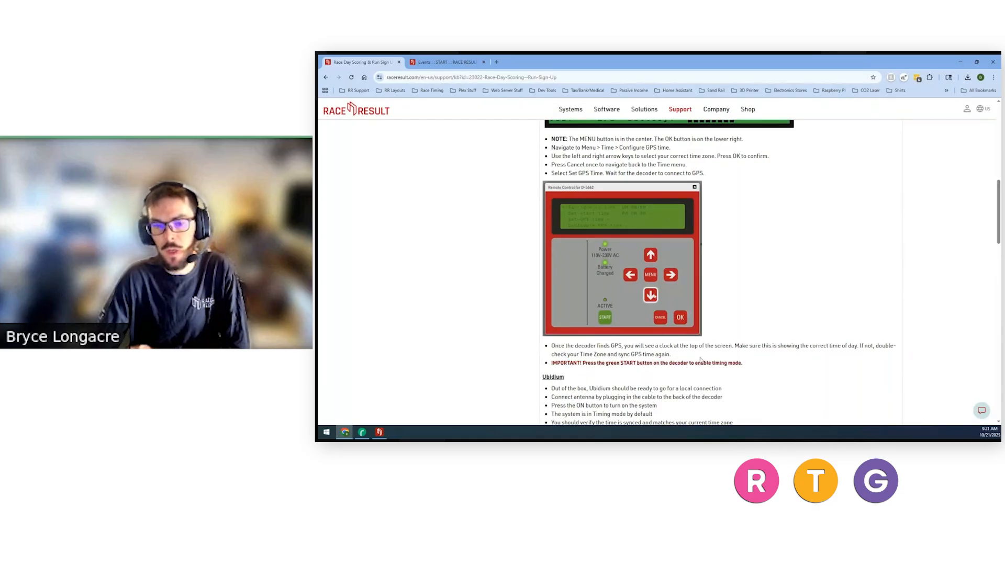
{"action": "scroll", "coordinate": [699, 356], "scroll_direction": "down", "scroll_amount": 3}
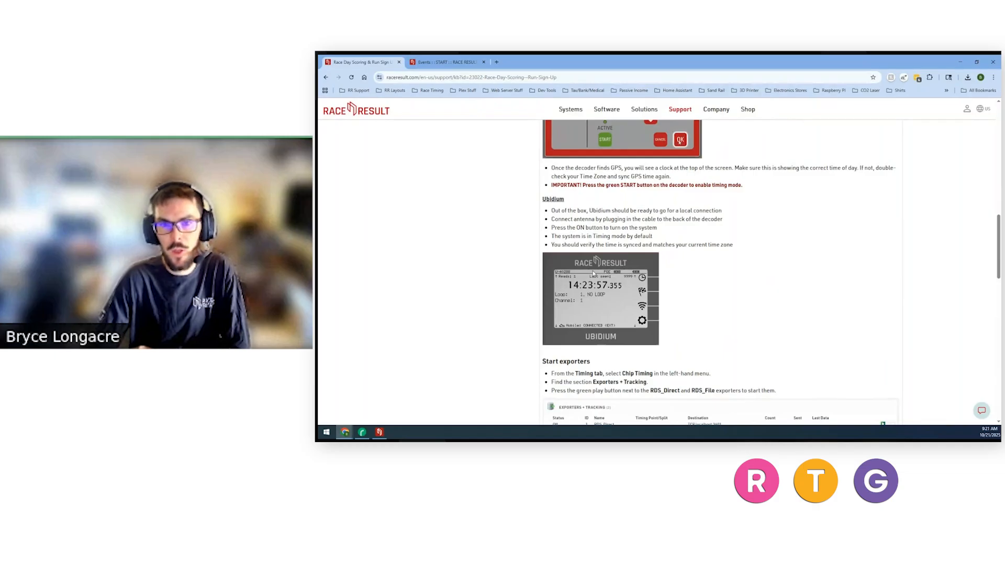
{"action": "scroll", "coordinate": [644, 243], "scroll_direction": "up", "scroll_amount": 3}
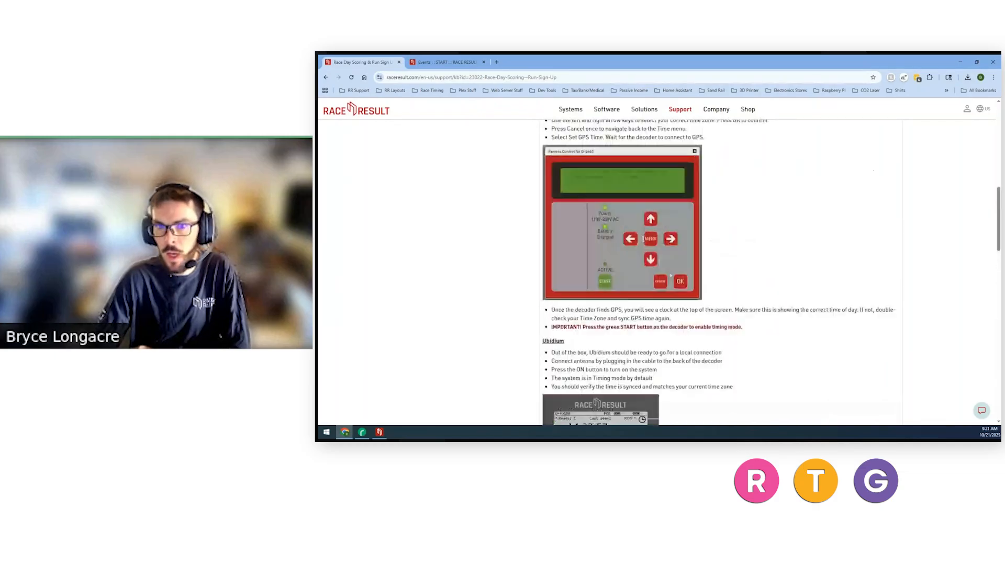
{"action": "scroll", "coordinate": [643, 238], "scroll_direction": "up", "scroll_amount": 3}
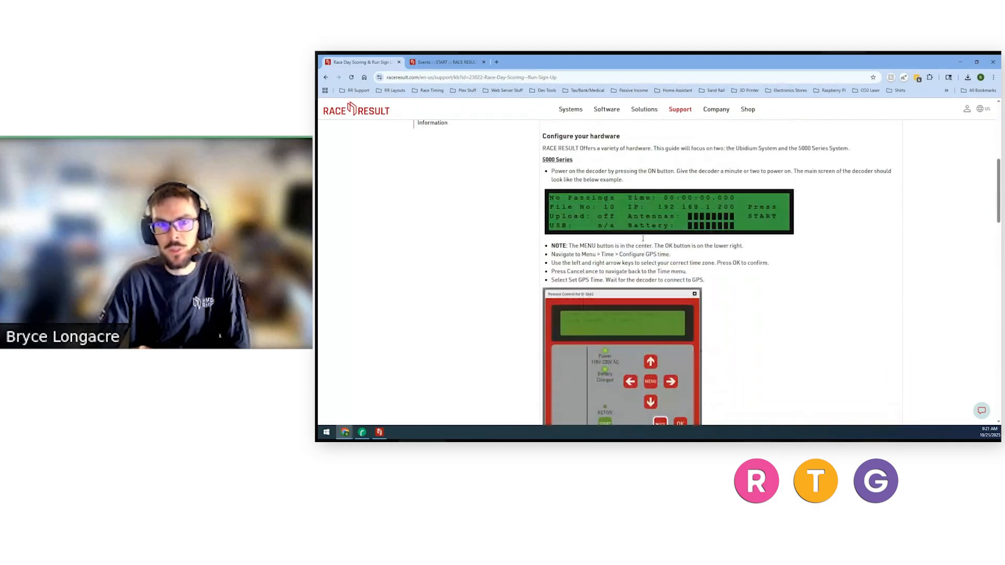
{"action": "scroll", "coordinate": [643, 238], "scroll_direction": "up", "scroll_amount": 5}
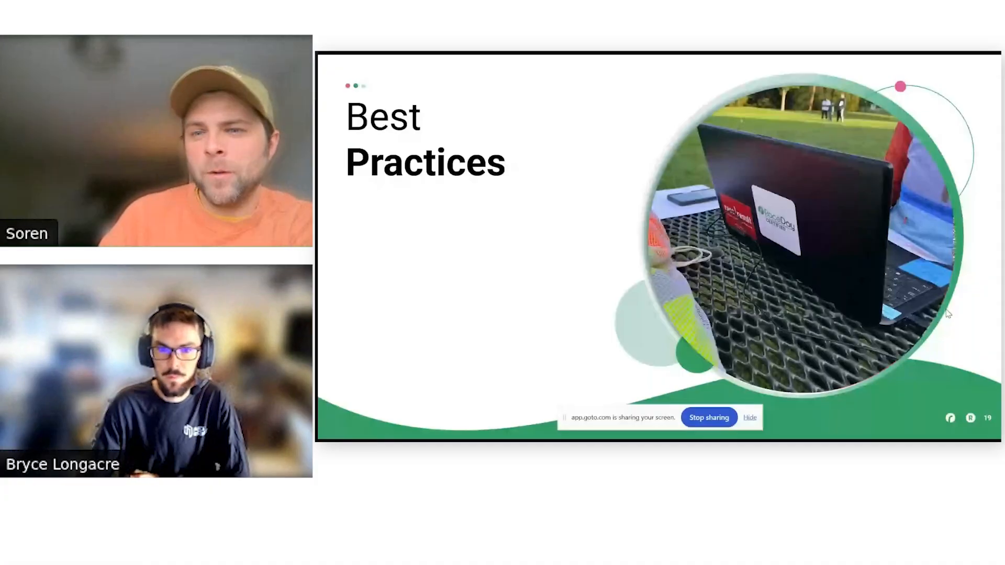
Step: Hide the screen-sharing notice and advance the presentation to slide 20, Best Practices
{"action": "left_click", "coordinate": [750, 417]}
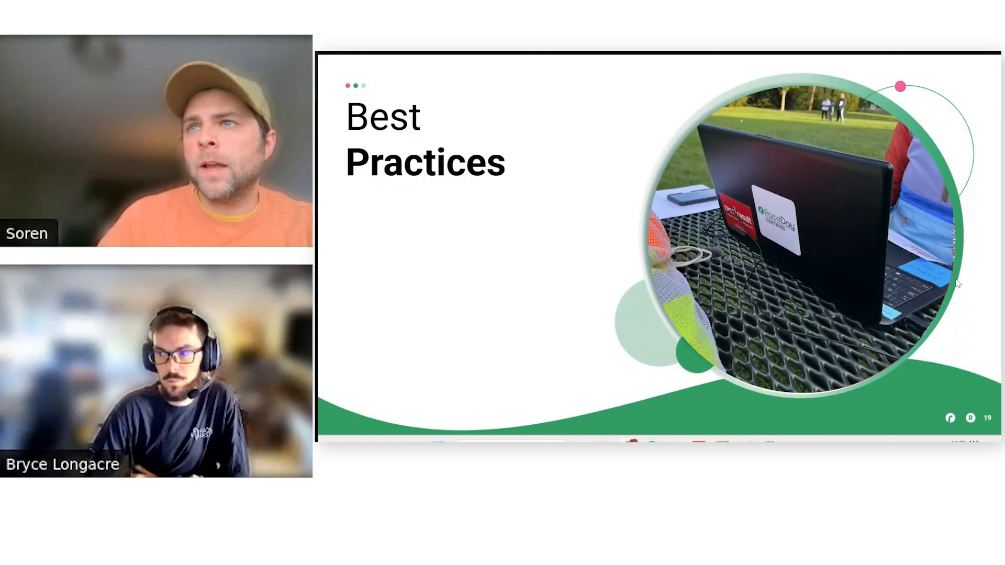
{"action": "key", "text": "Right"}
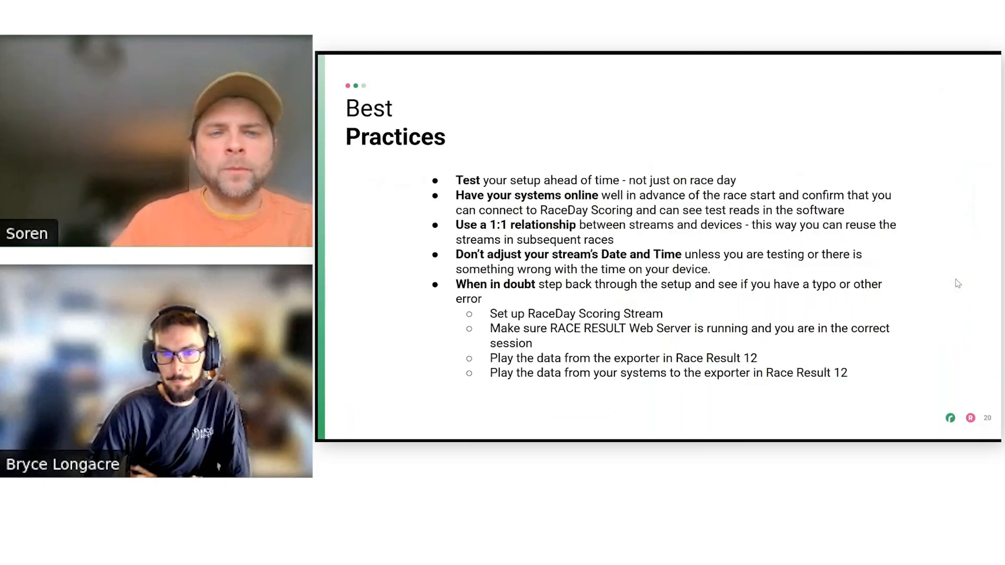